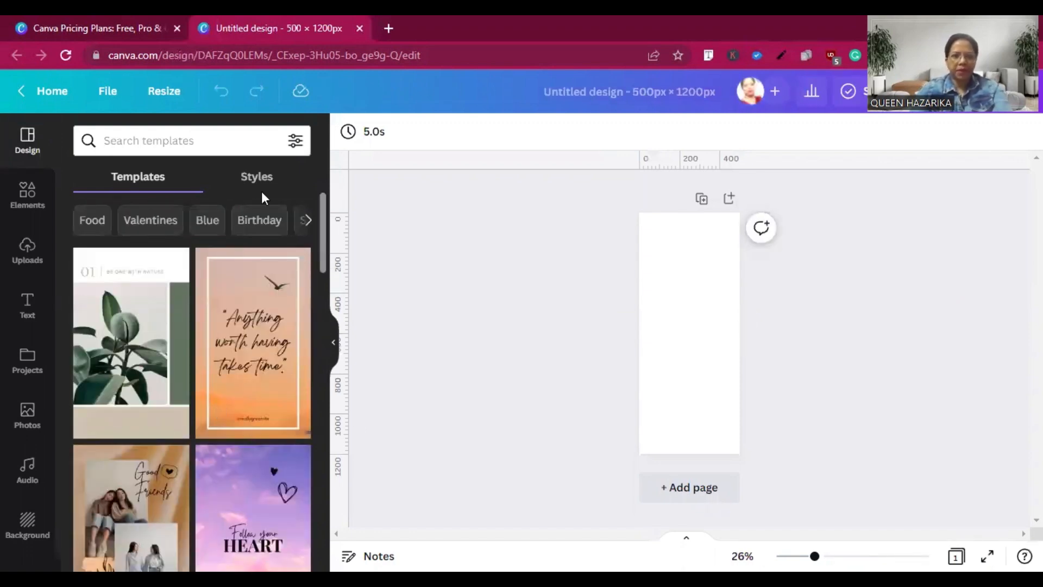
Search the templates for "digital marketing" and apply the dark blue "Doing Digital Right In 5 Ways" infographic to the page.
click(235, 144)
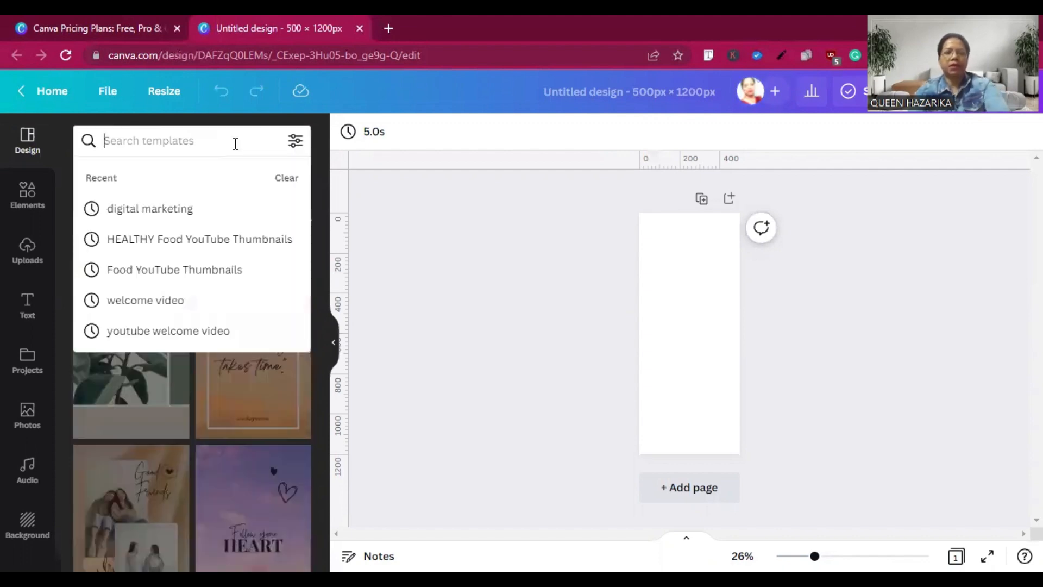
text(digital)
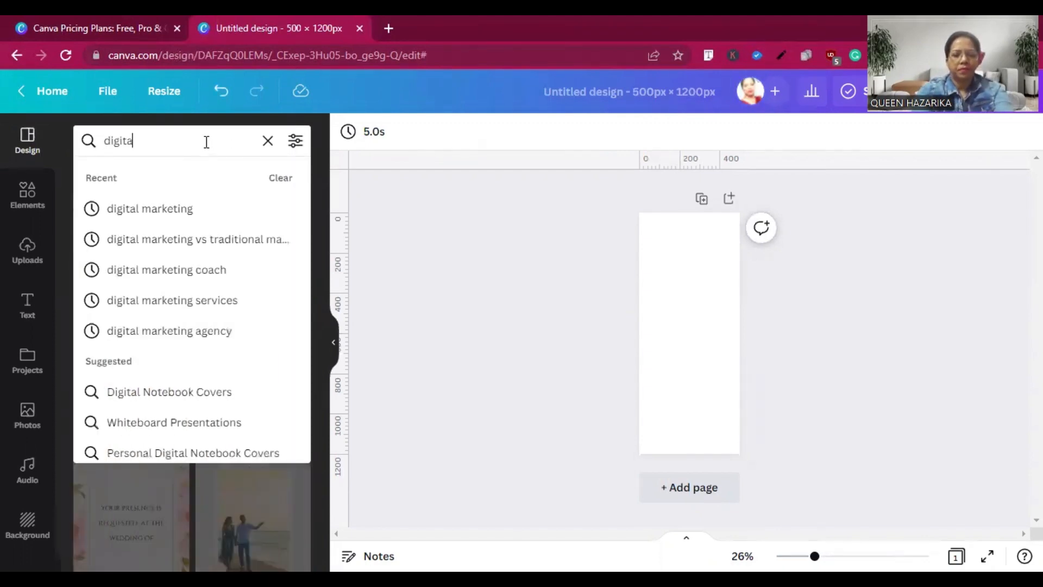
click(161, 212)
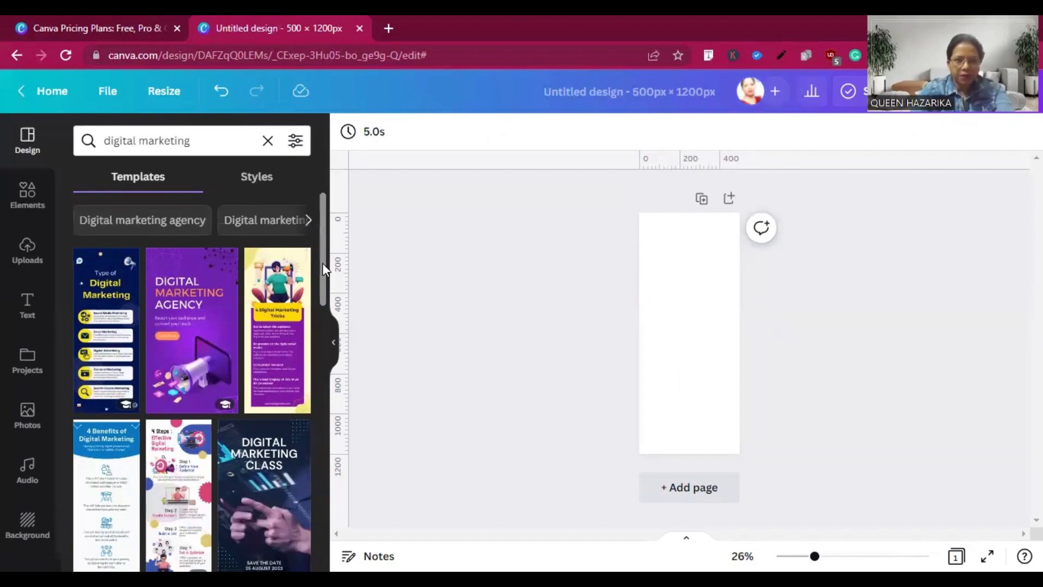
drag(325, 269, 337, 509)
drag(323, 418, 323, 444)
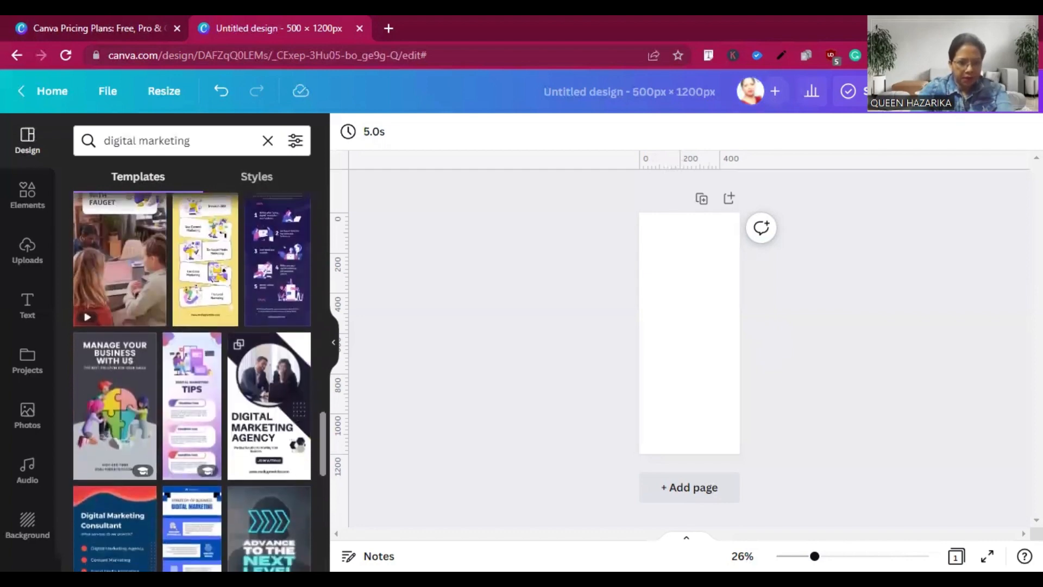
scroll(192, 382, up, 3)
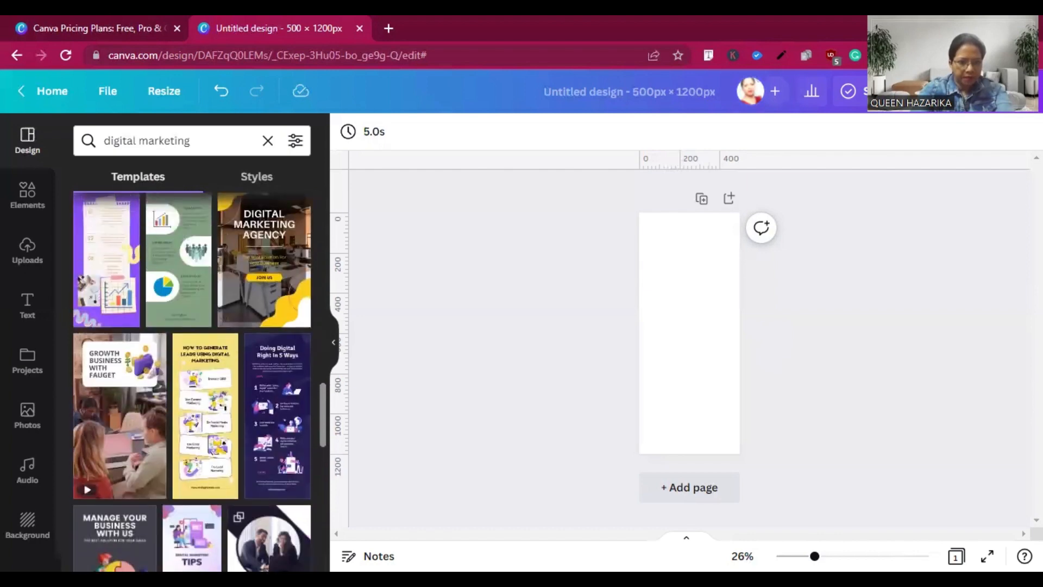
click(284, 379)
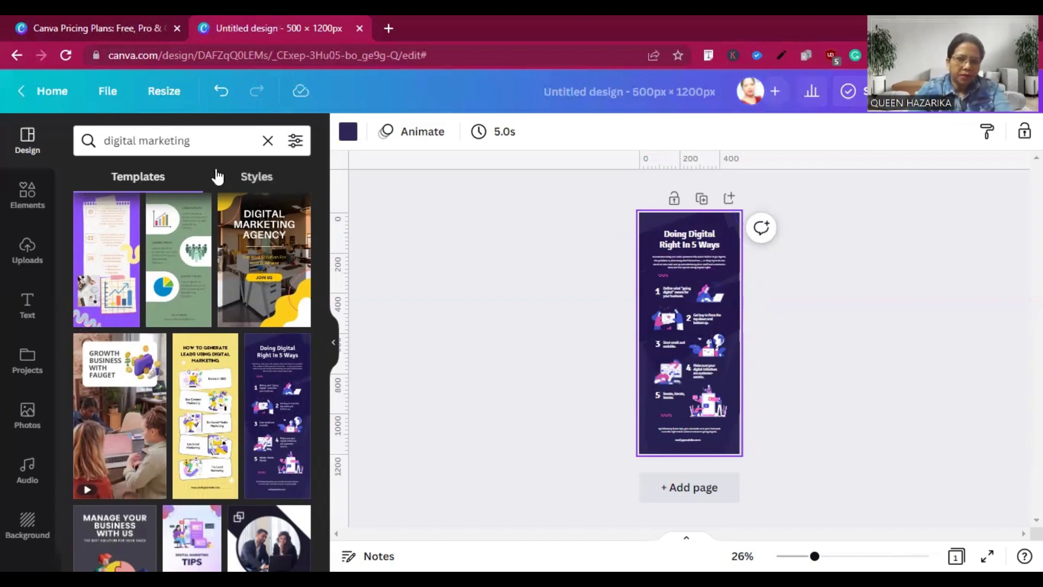
Try the fireworks image and white as the page background, and settle on pink.
click(186, 140)
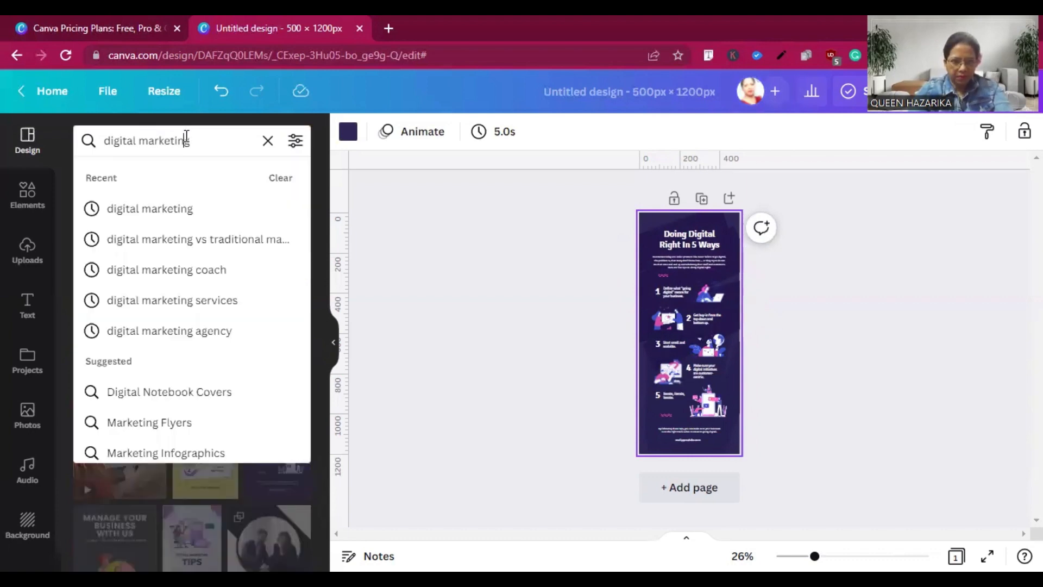
click(31, 528)
click(32, 527)
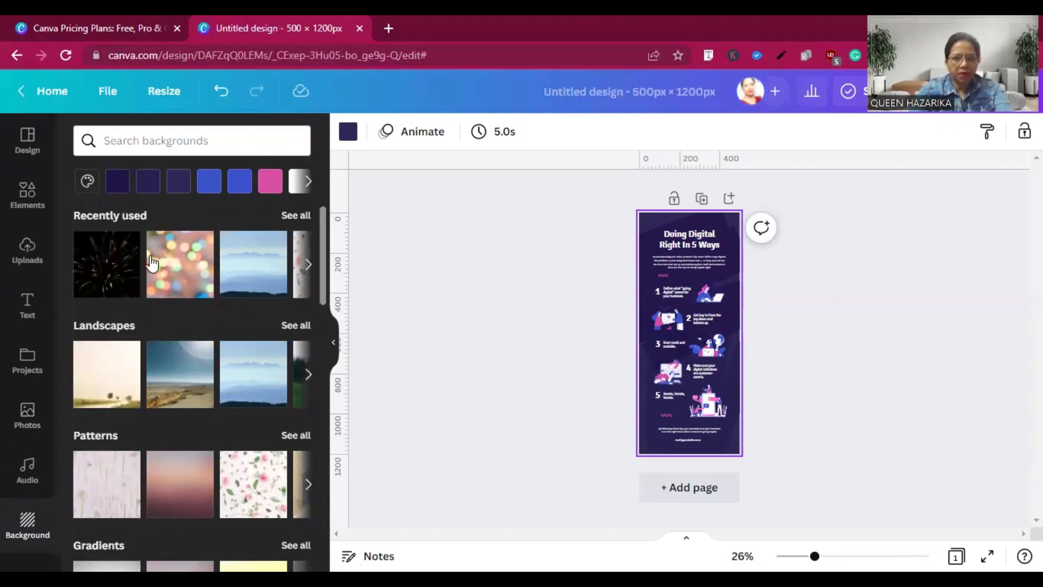
click(121, 267)
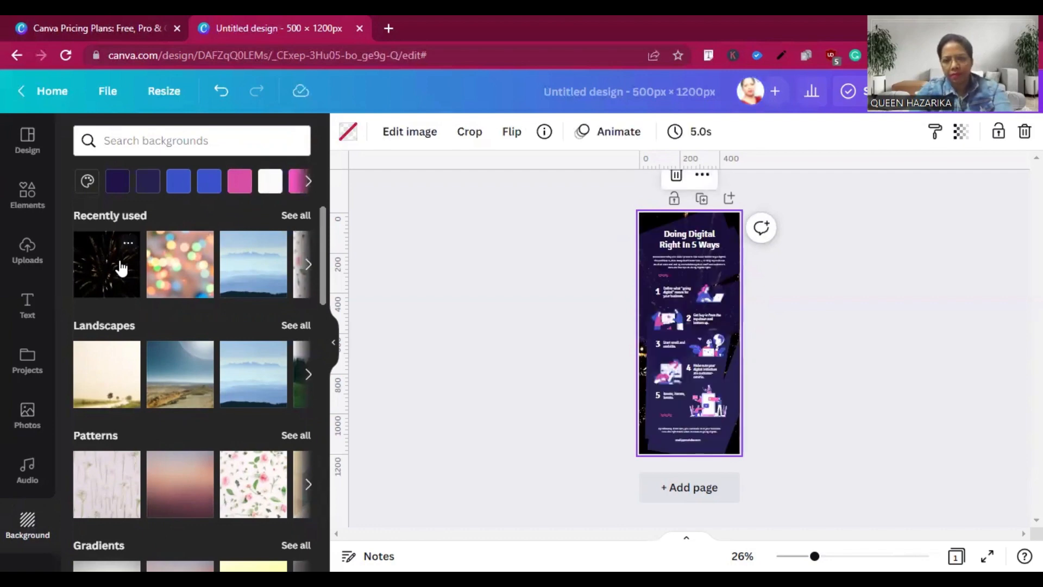
click(268, 184)
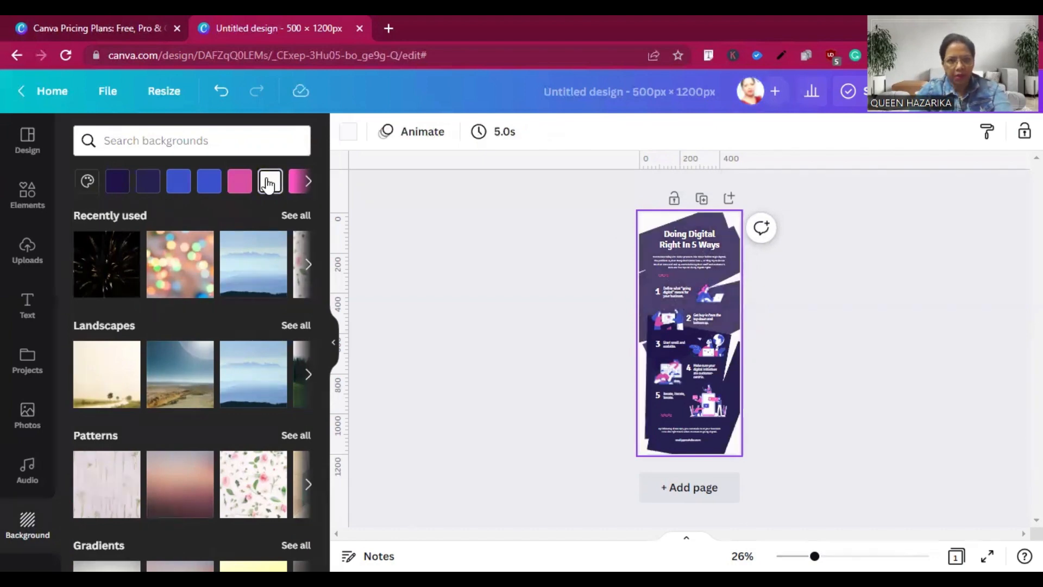
click(235, 185)
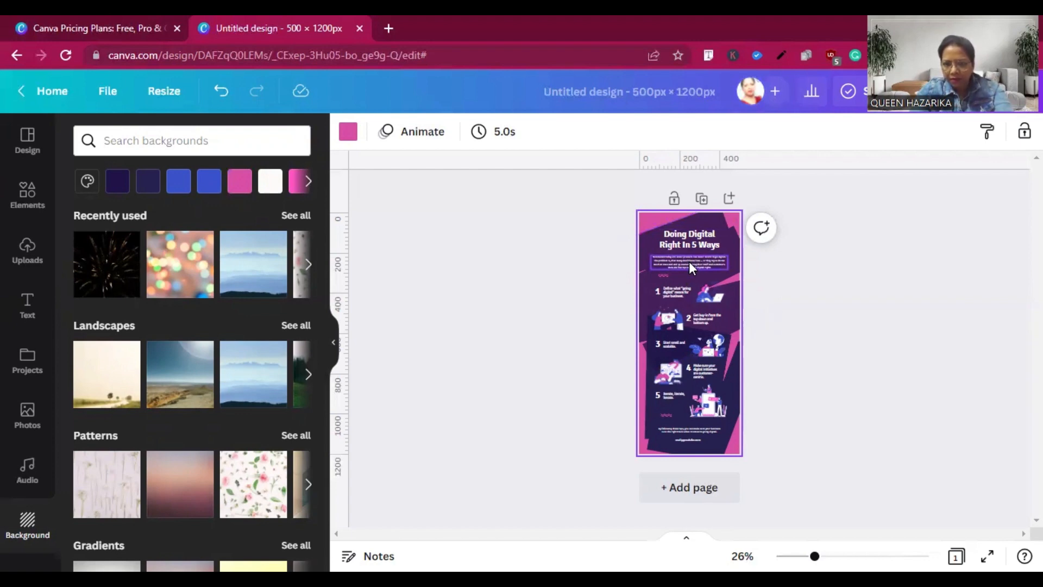
Delete the closing paragraph, the website line at the foot of the infographic and the intro paragraph under the title.
click(690, 428)
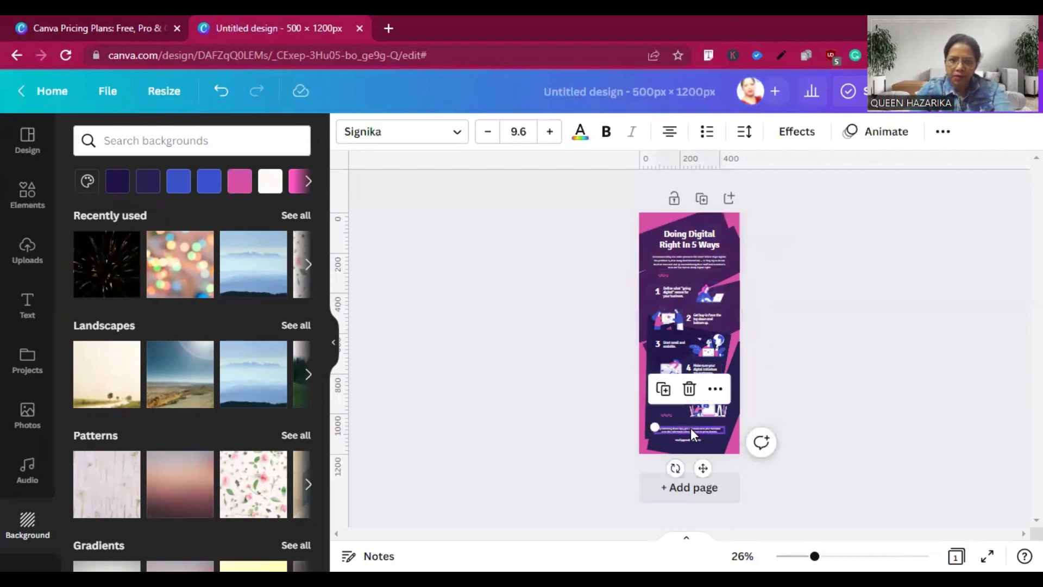
click(690, 391)
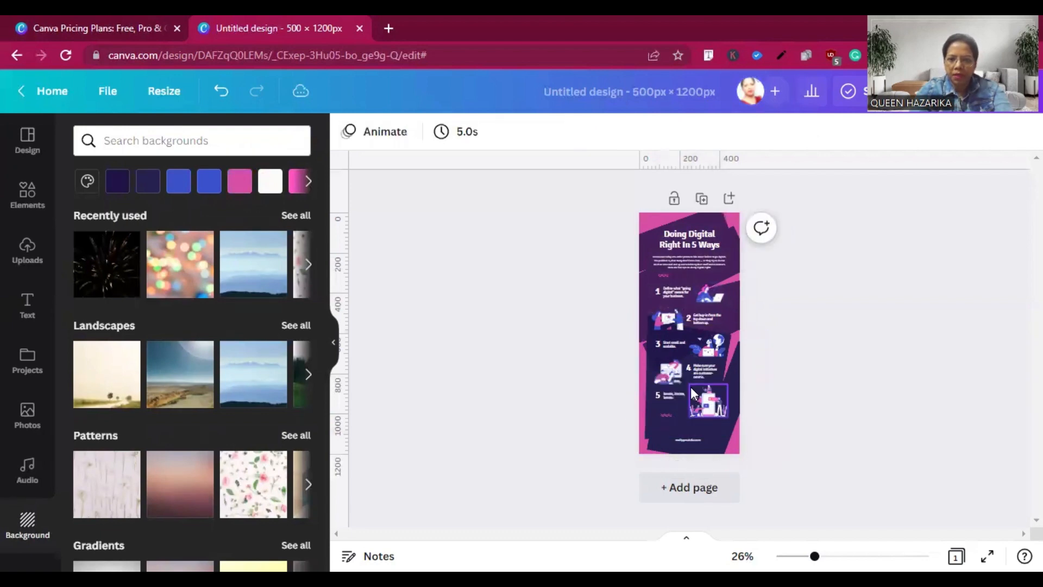
click(687, 442)
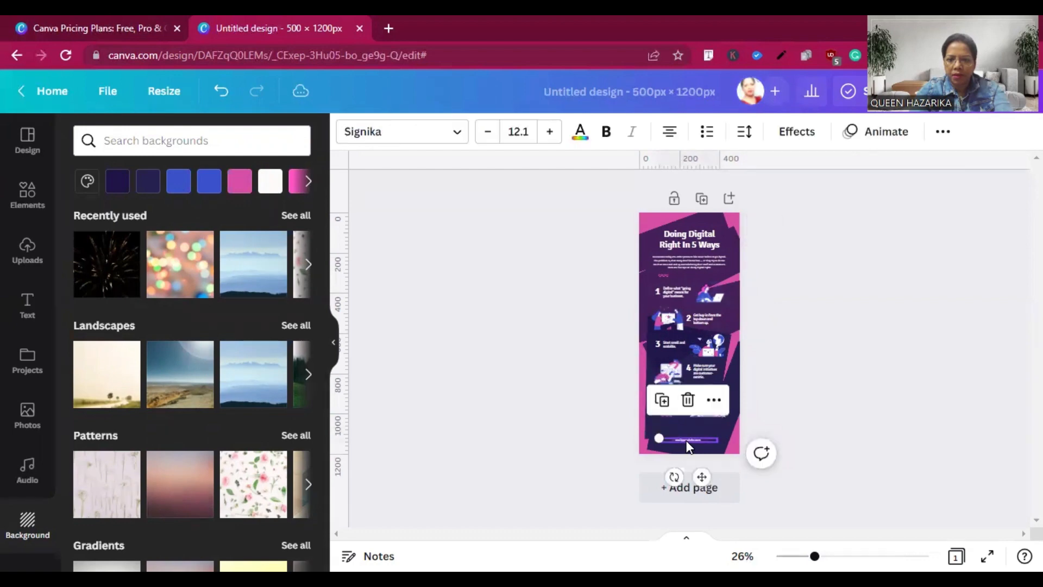
click(689, 400)
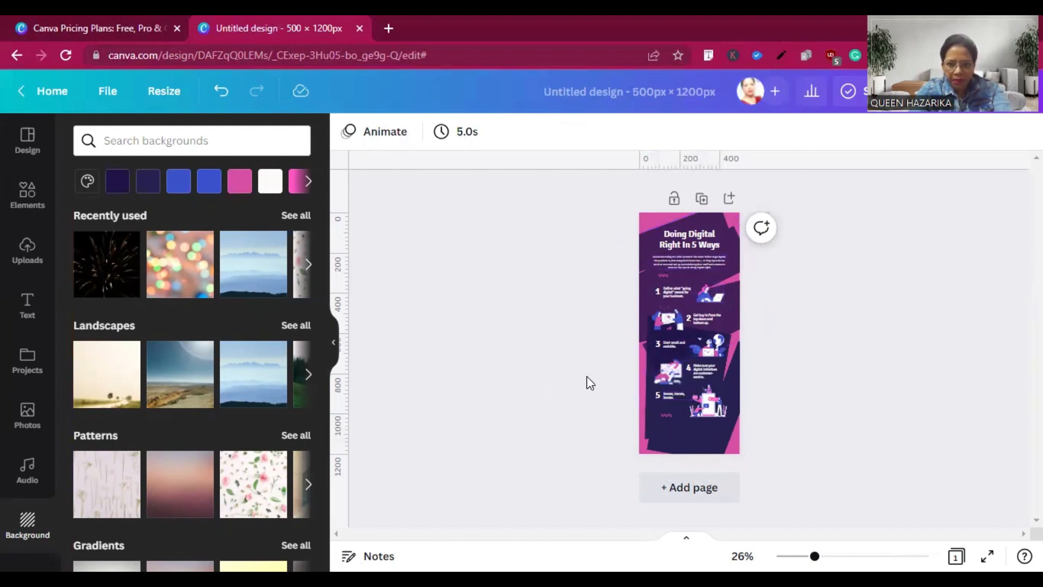
click(689, 260)
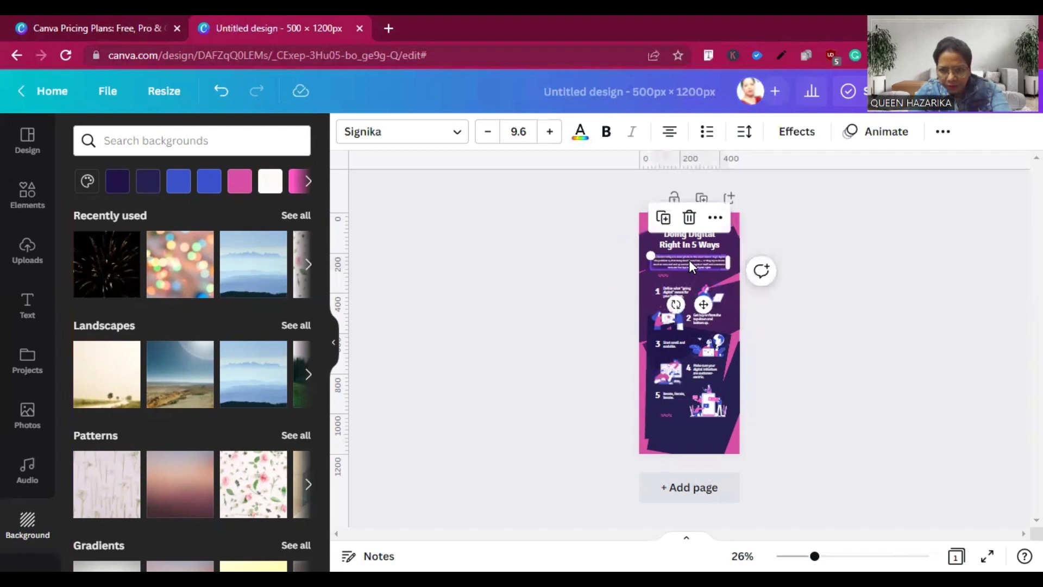
click(689, 218)
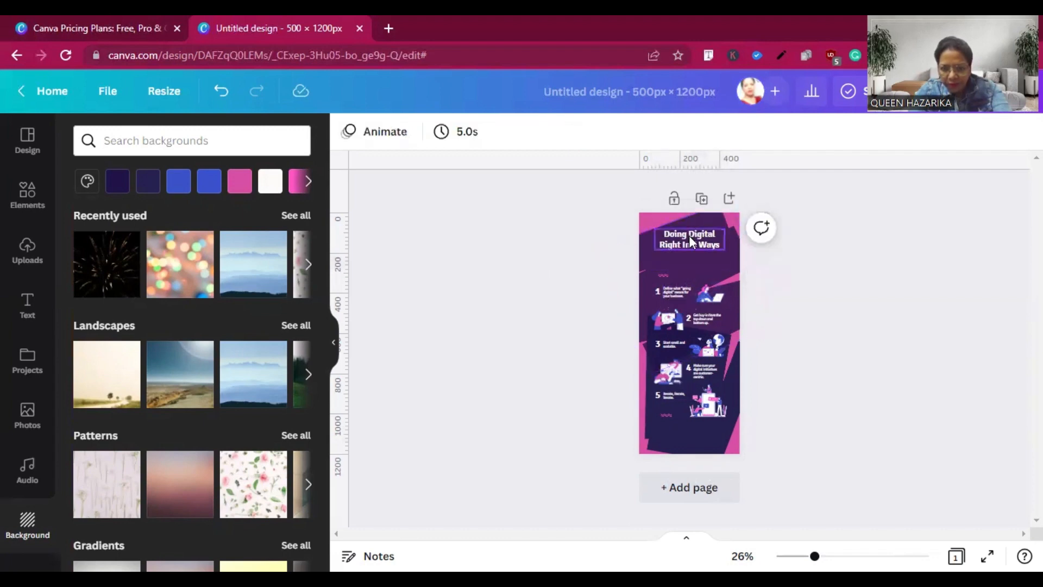
Move the title "Doing Digital Right In 5 Ways" down to just above the first numbered item.
click(689, 240)
drag(689, 235, 690, 269)
click(689, 249)
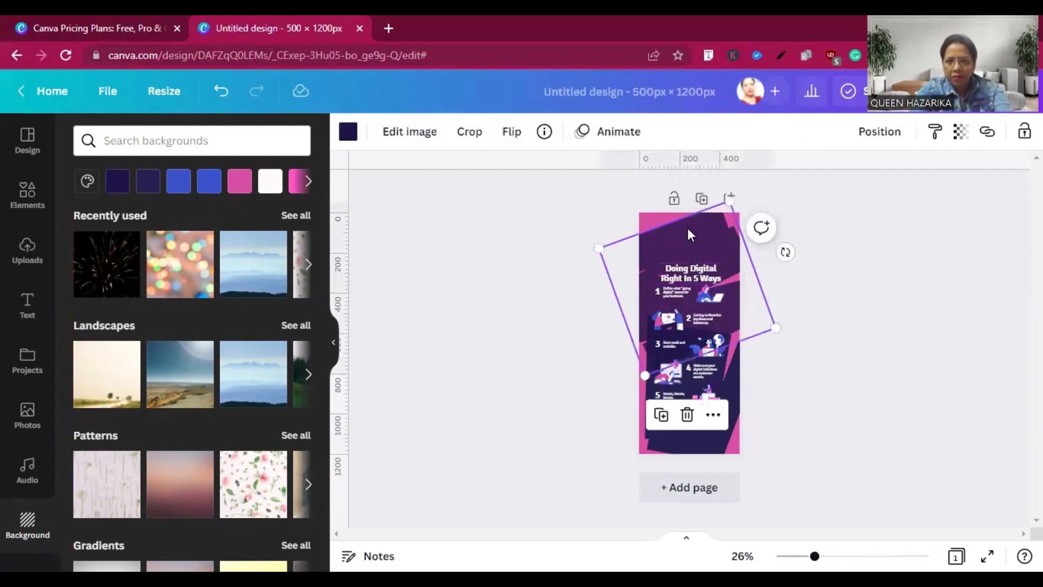
click(655, 216)
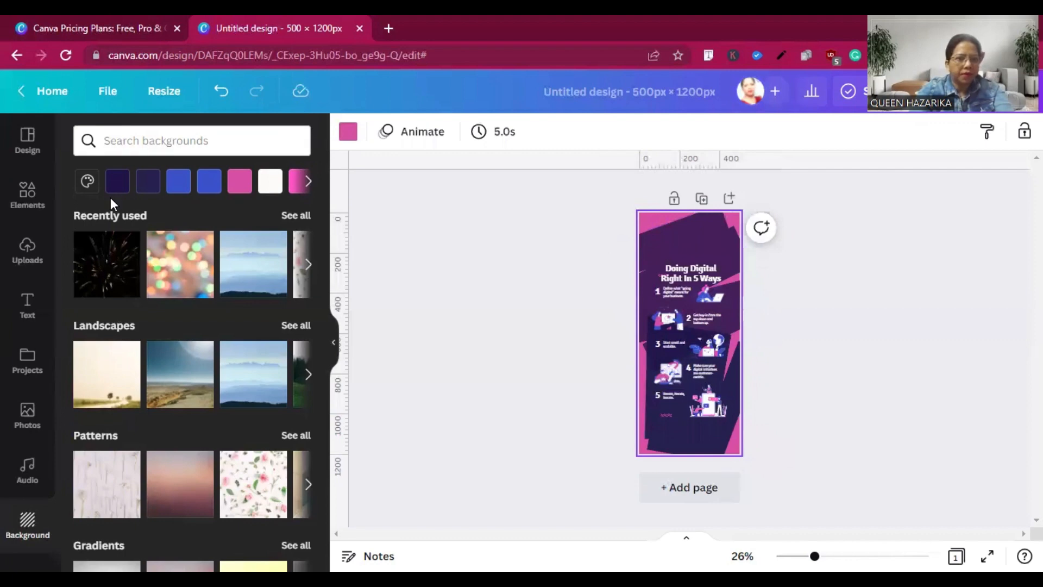
Insert the uploaded portrait of the woman in the blue sari and remove its background.
click(28, 256)
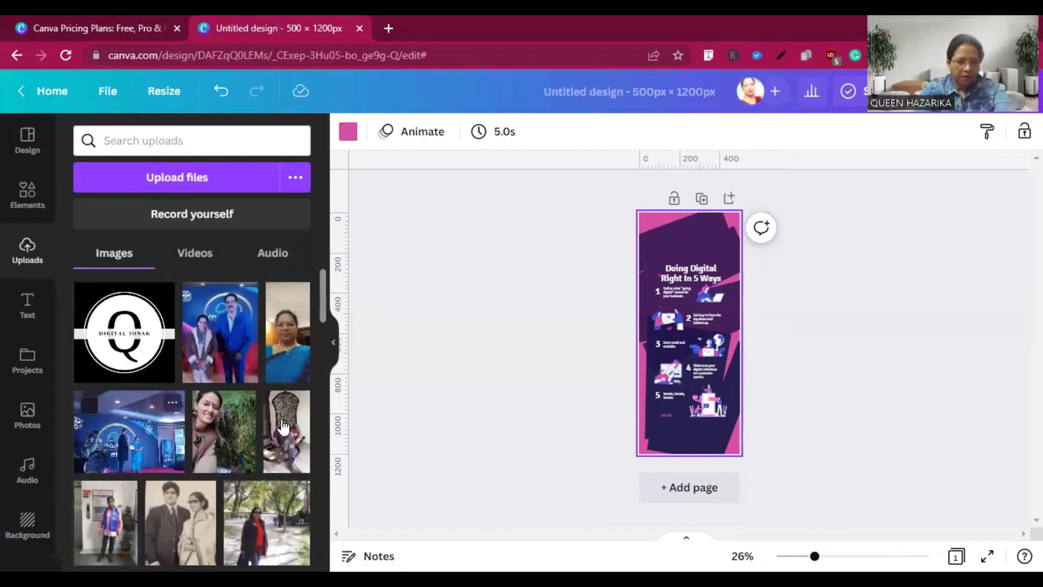
click(289, 363)
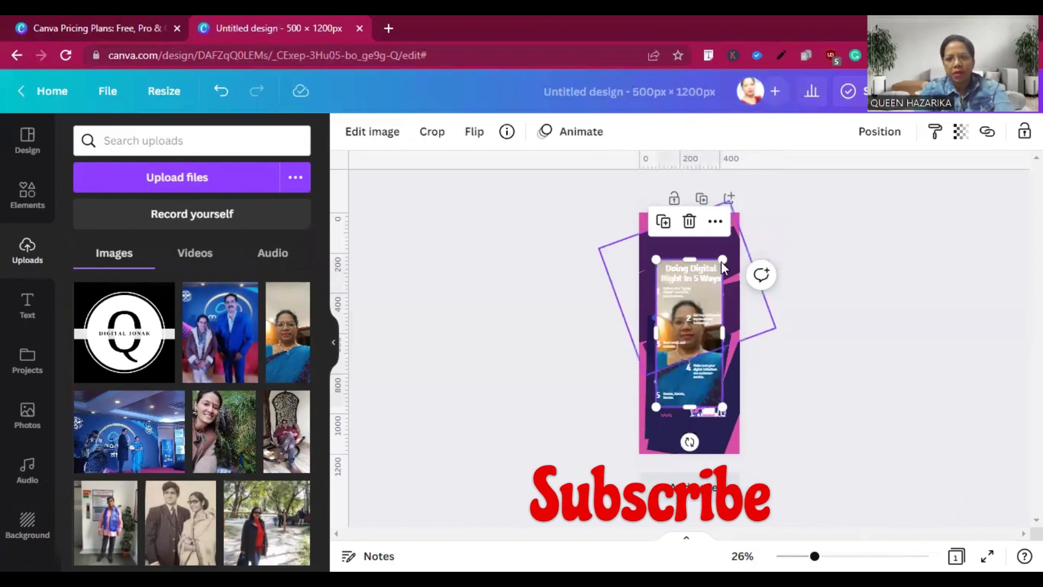
click(365, 132)
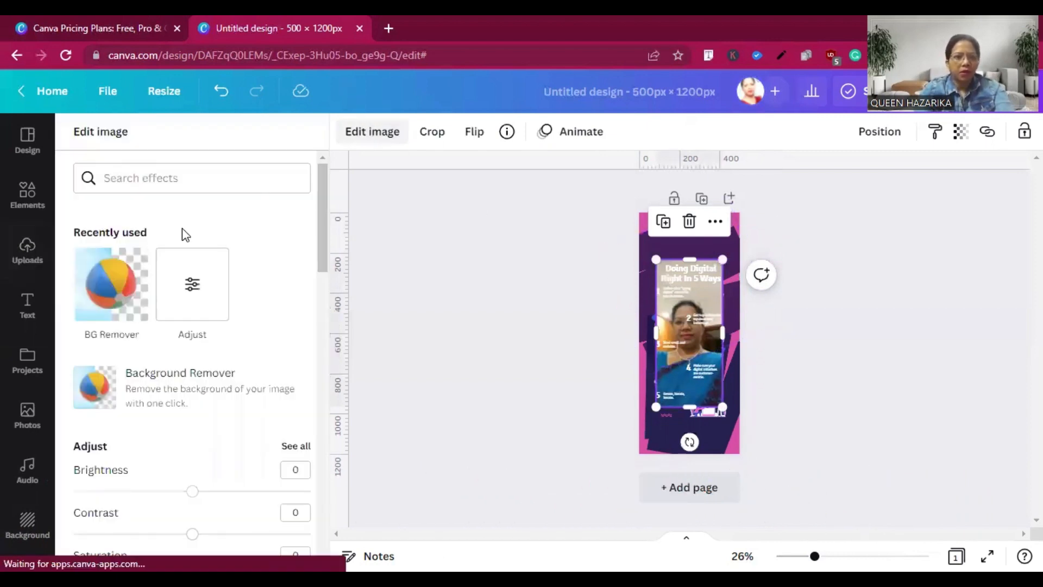
click(109, 286)
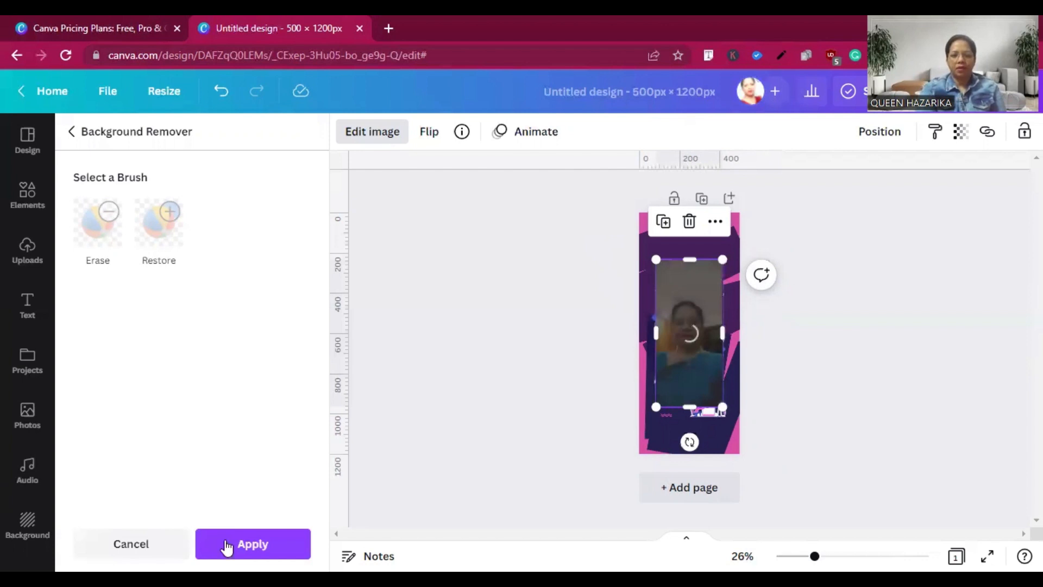
click(226, 545)
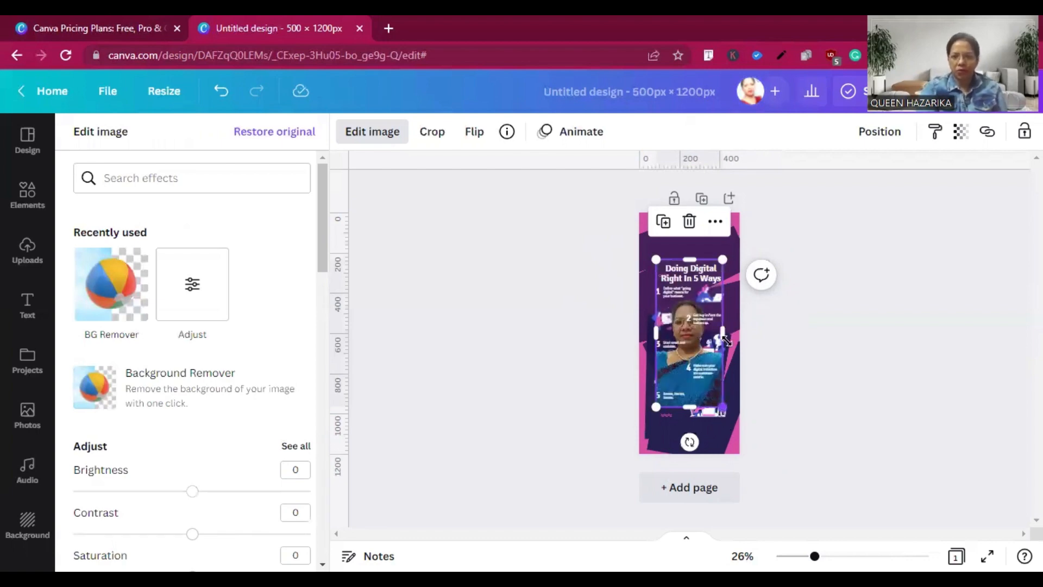
Shrink the cut-out portrait and place it in the empty space above the title.
drag(722, 337, 726, 335)
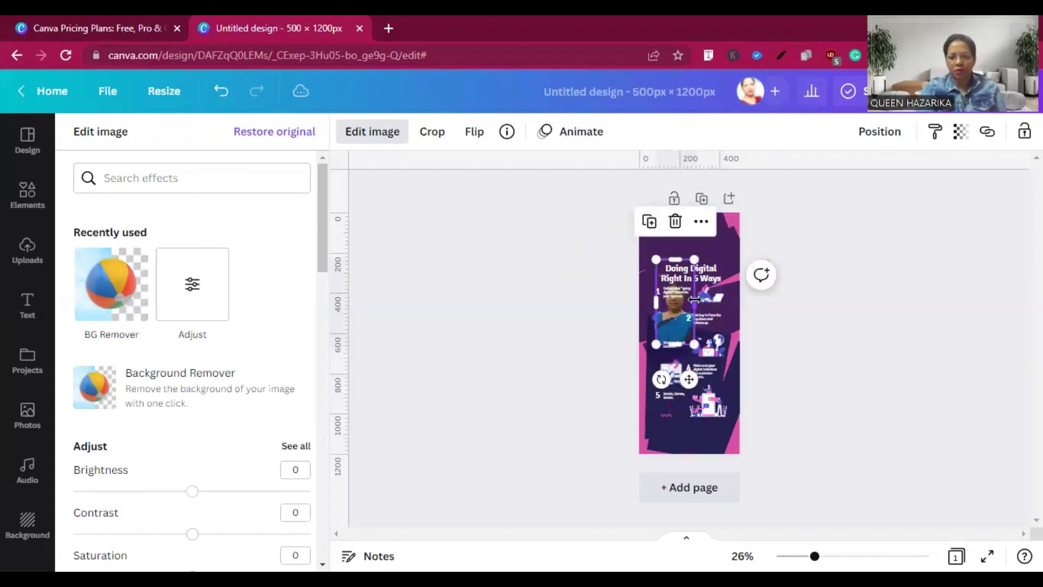
drag(695, 302, 732, 290)
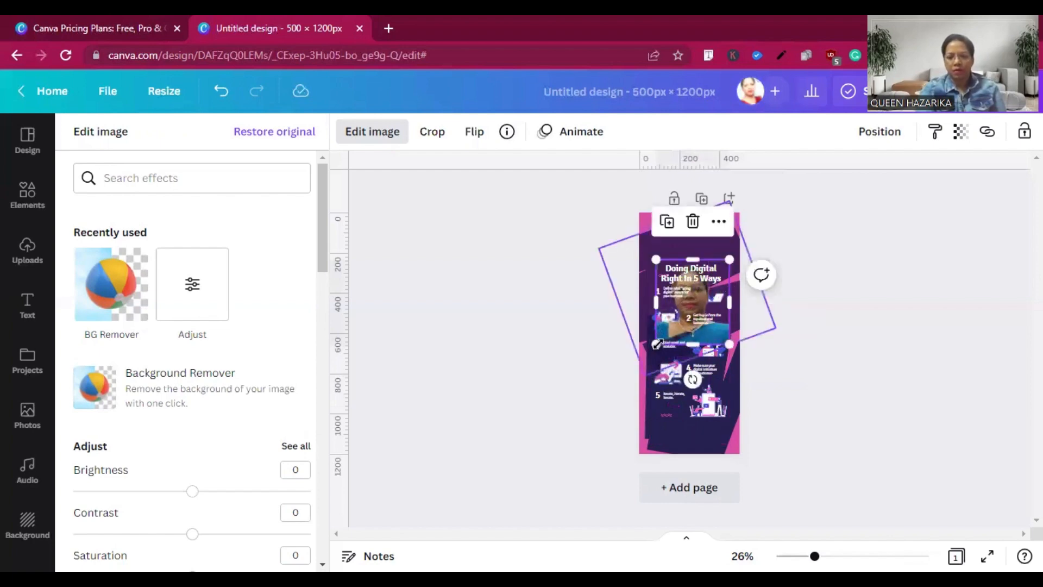
drag(681, 299, 690, 245)
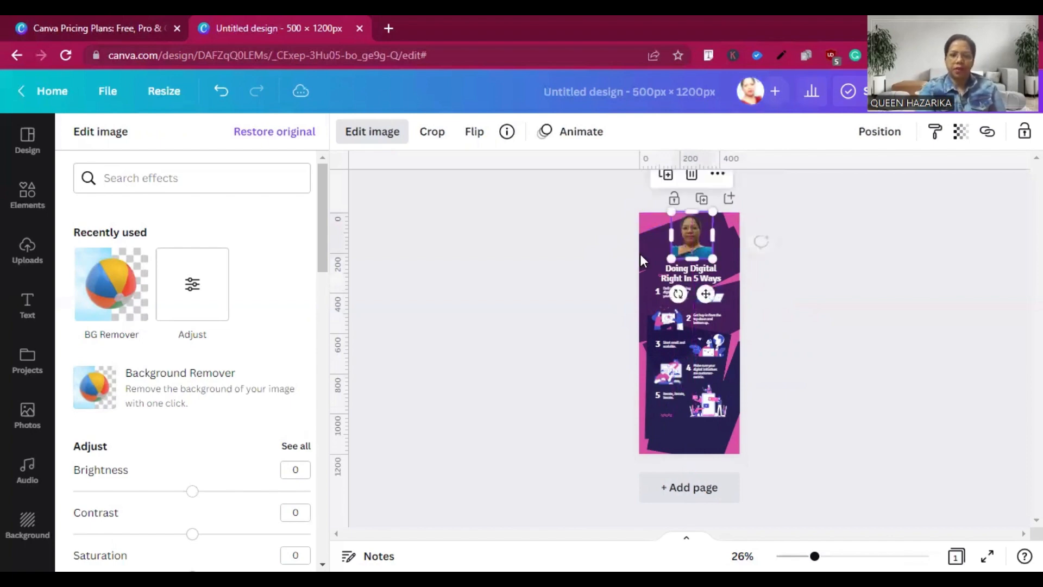
click(560, 251)
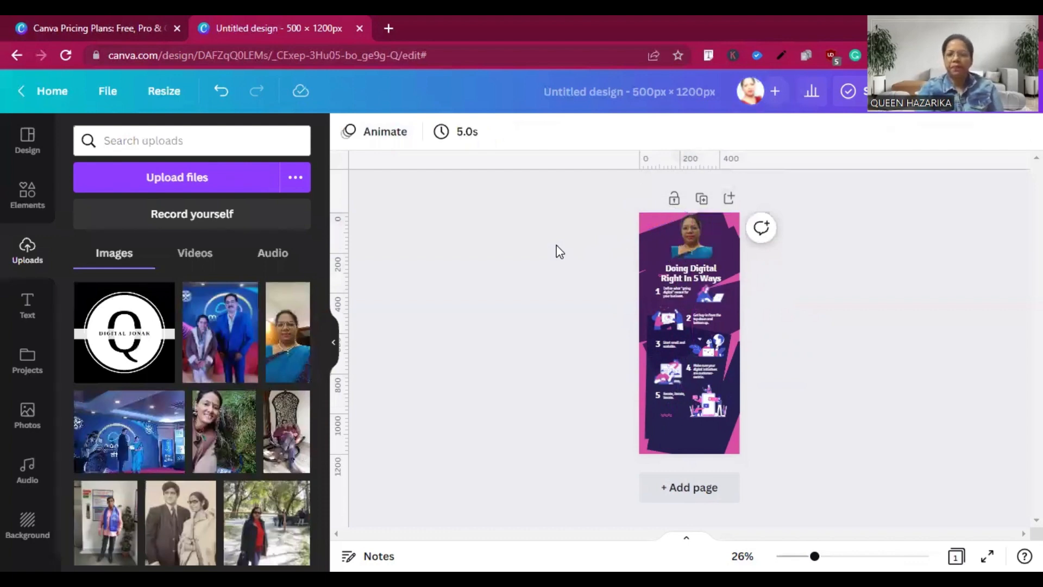
Replace the title text with "Learn Digital Marketing In Assamese".
click(697, 273)
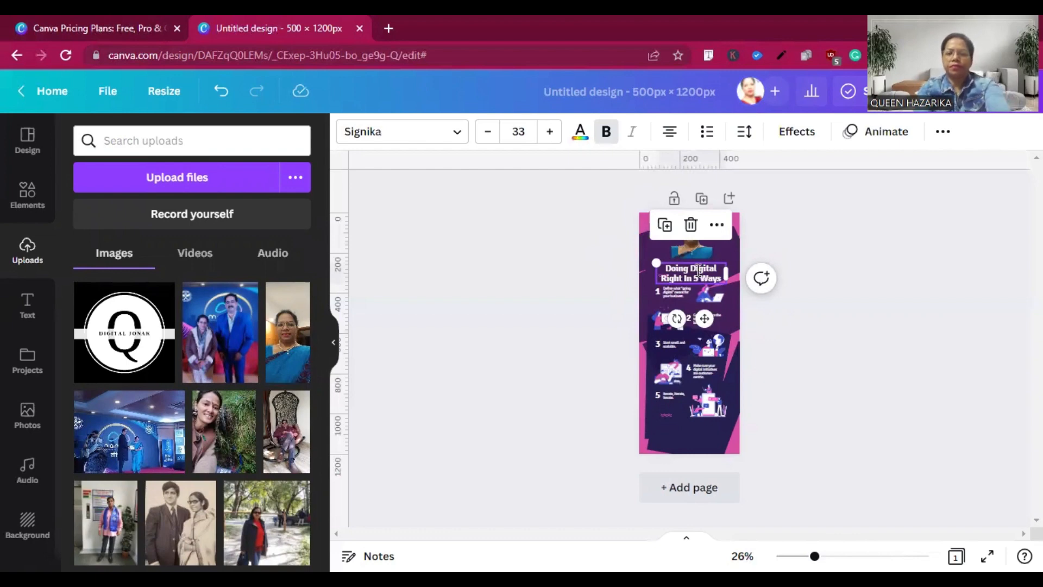
click(699, 272)
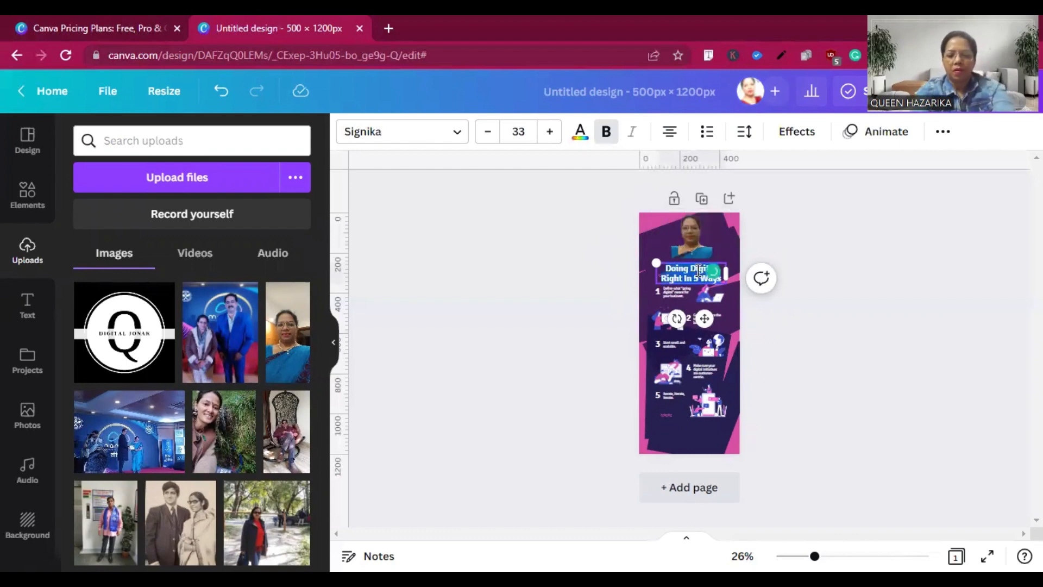
key(BackSpace)
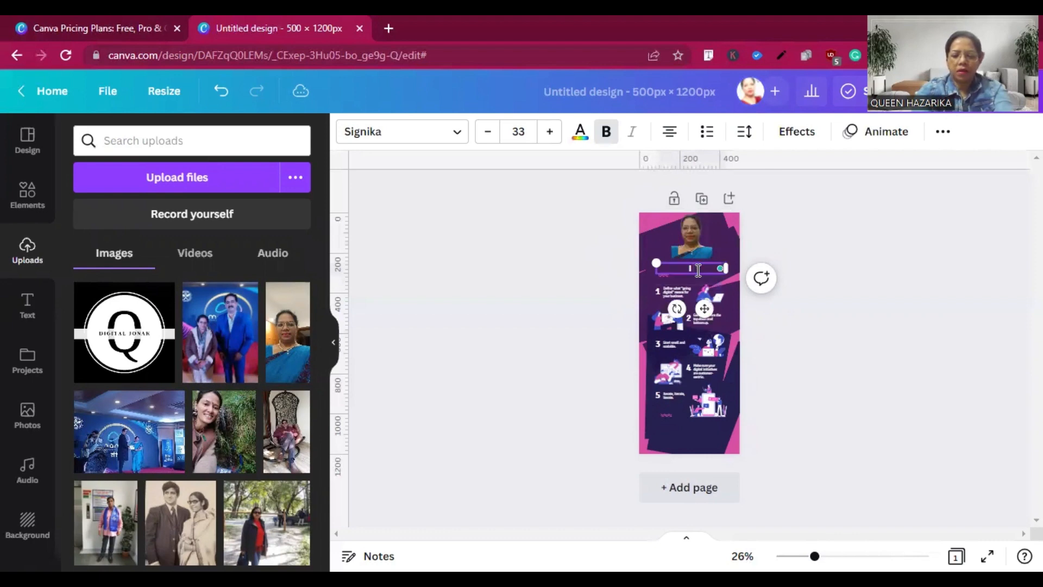
text(I am)
key(BackSpace)
key(BackSpace)
key(BackSpace)
key(BackSpace)
key(BackSpace)
text(Learn Digital Ma)
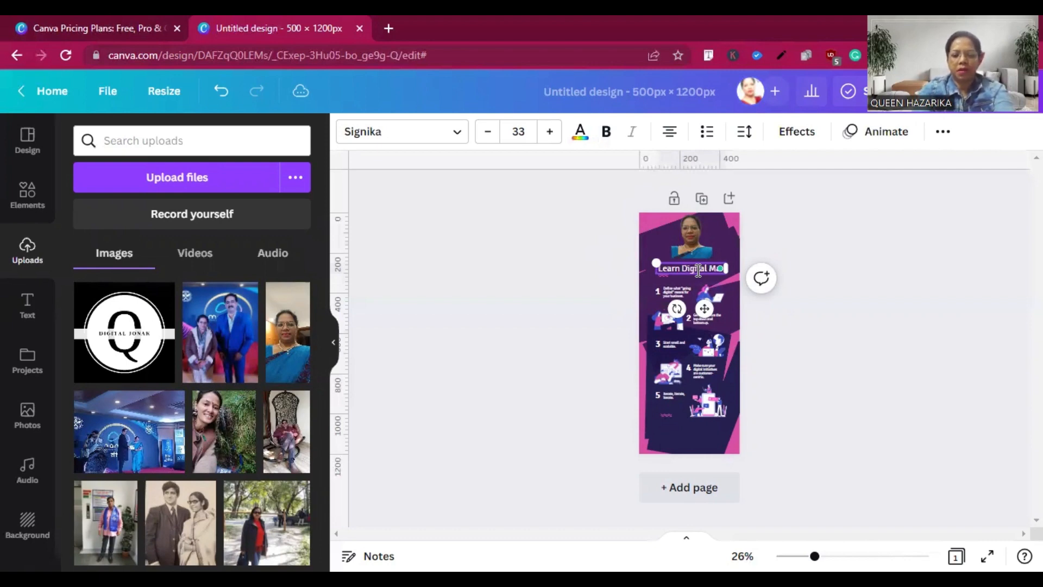
text(rketing In)
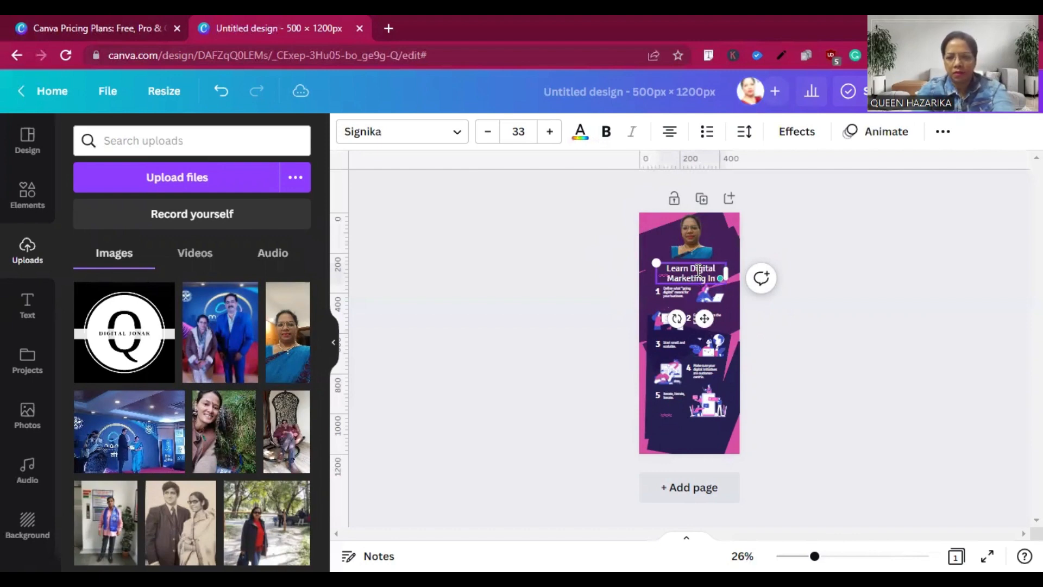
text( S)
key(BackSpace)
text(A)
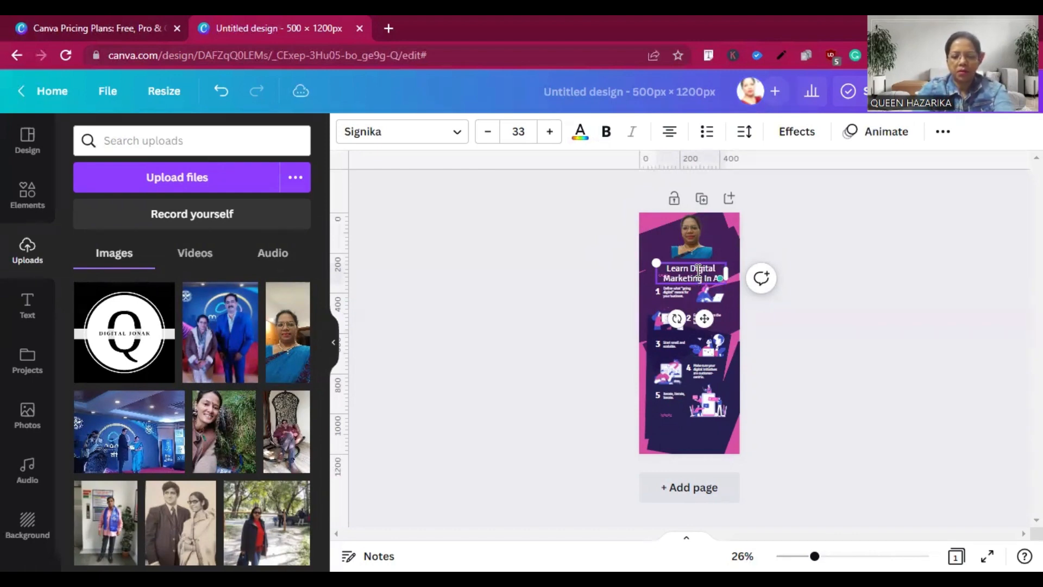
text(ssamese)
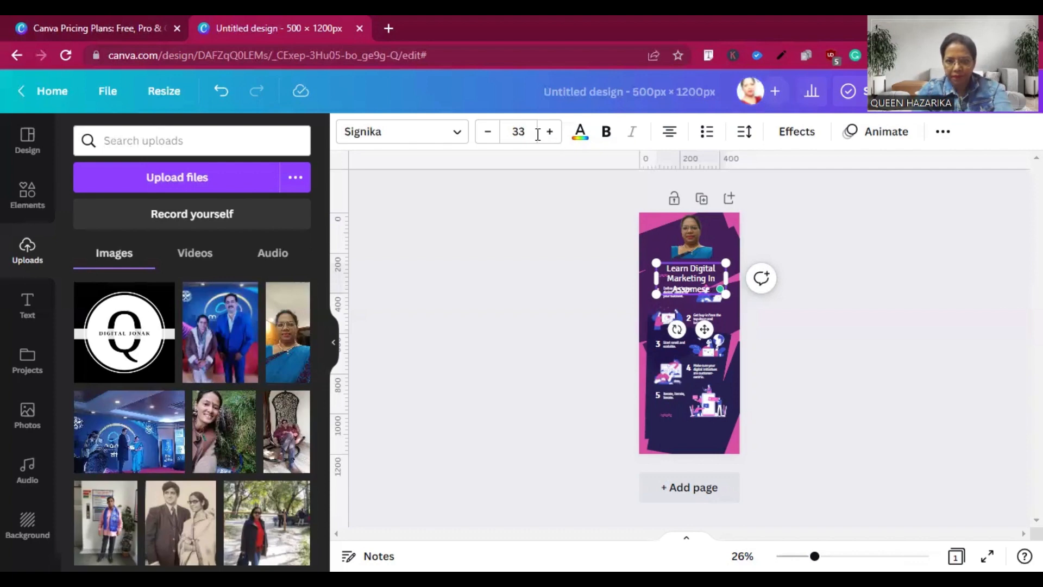
Reduce the title's font size to 26 and apply bold to it.
click(488, 136)
click(487, 136)
click(487, 136)
click(487, 136)
click(487, 135)
click(487, 136)
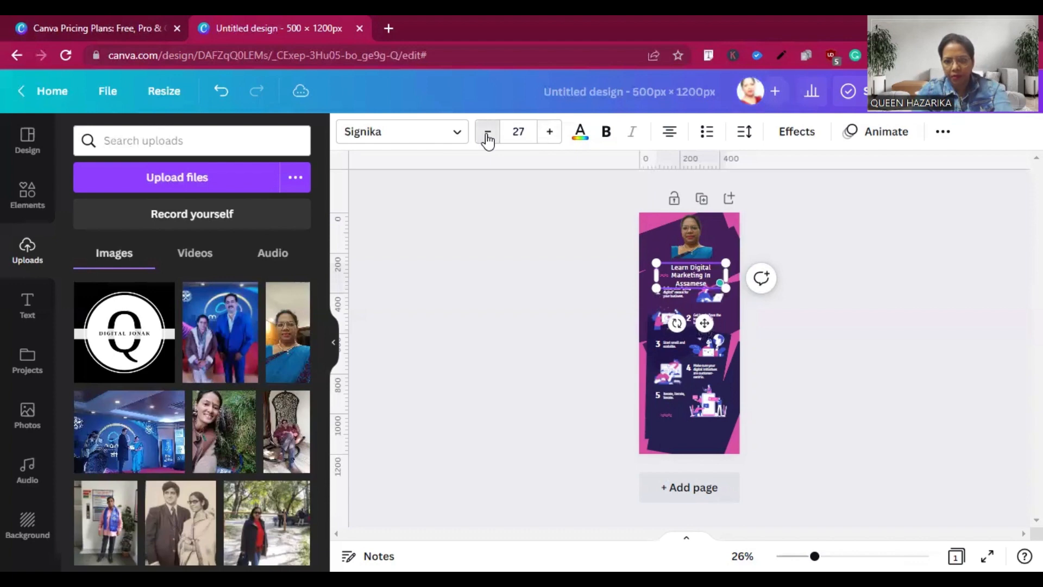
click(488, 136)
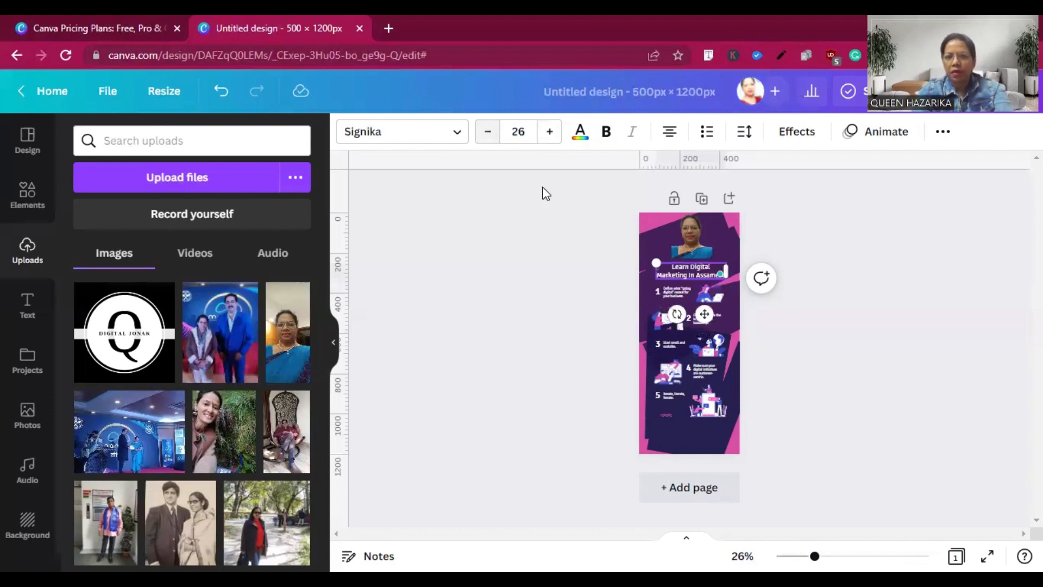
click(608, 137)
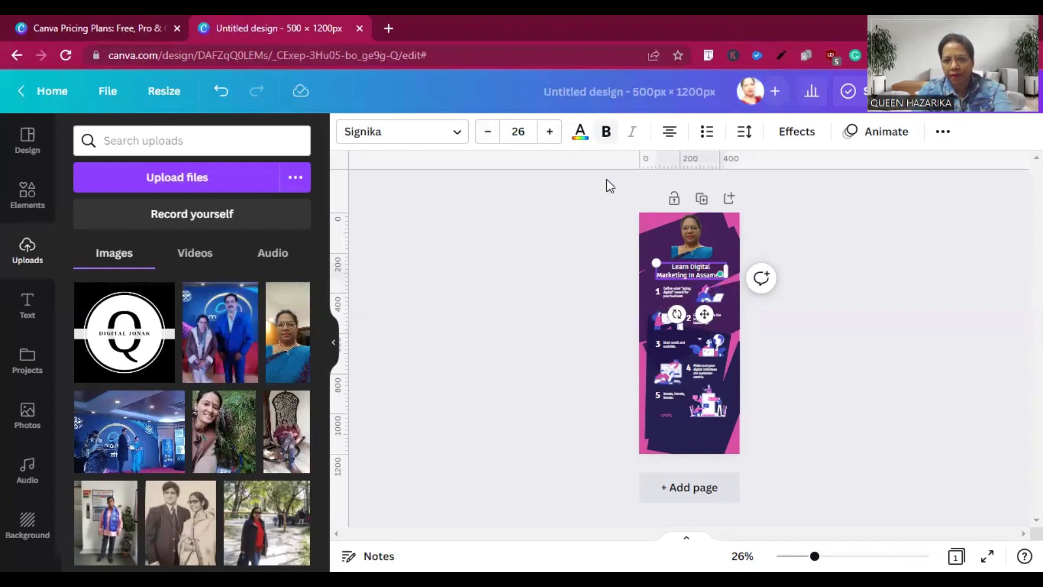
click(572, 210)
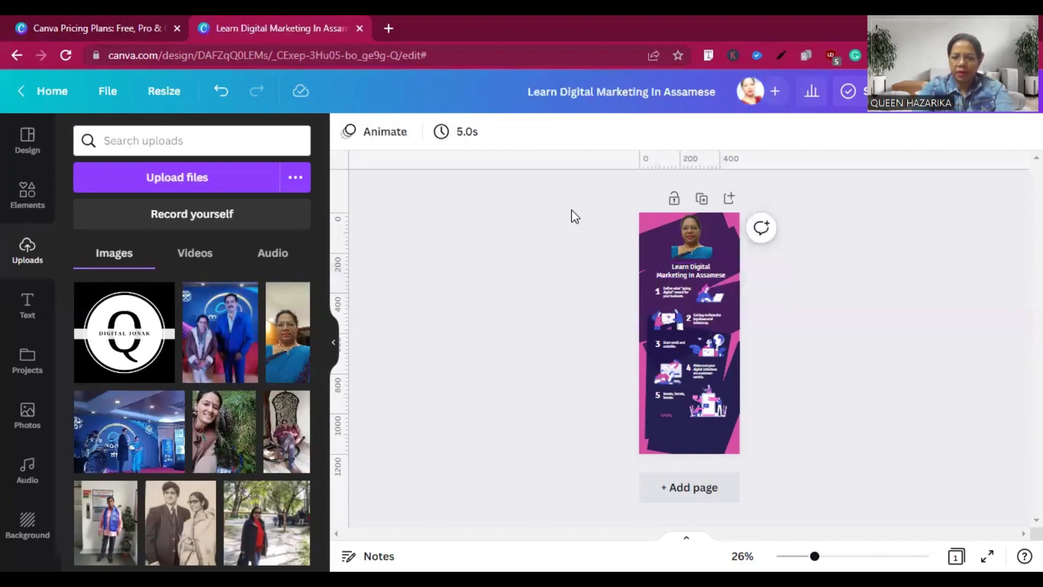
Shrink the illustration beside item 5 so that free space opens up below the numbered list.
click(706, 403)
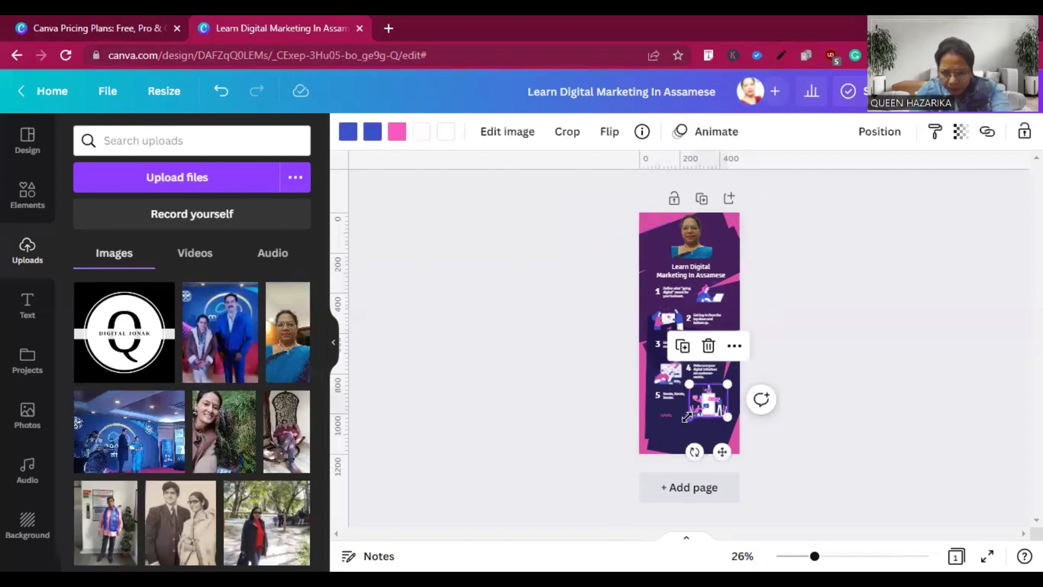
drag(687, 417, 708, 388)
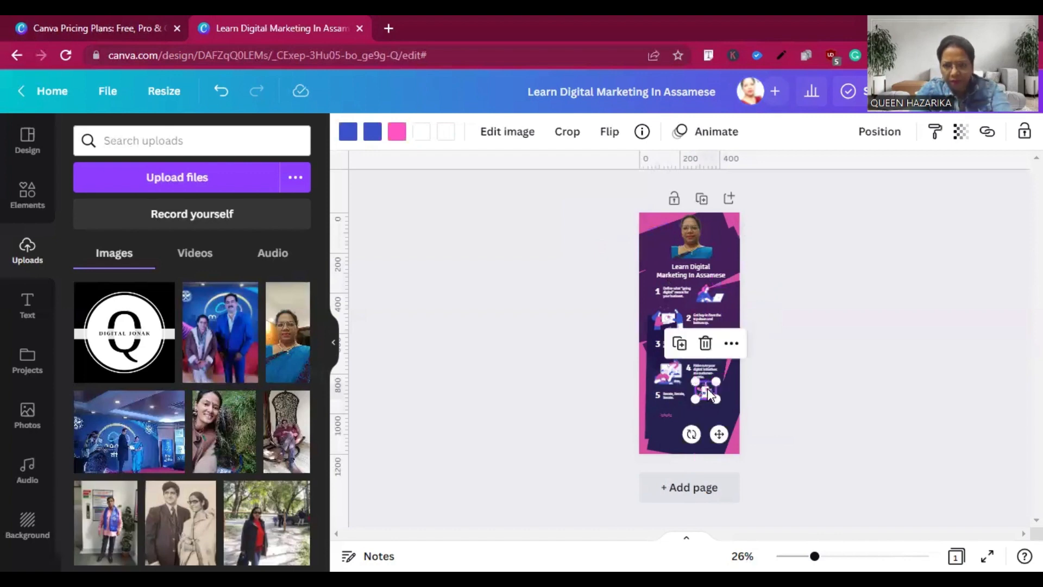
click(538, 393)
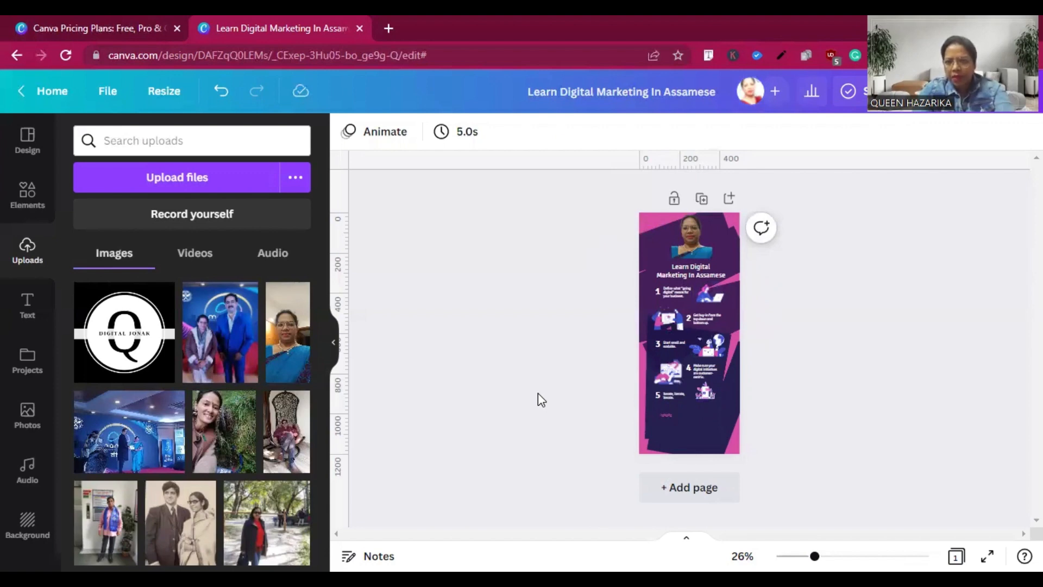
Shift the illustrations and text of items 2 and 3 slightly upward to tighten the numbered list.
click(663, 322)
drag(664, 310, 716, 316)
click(712, 316)
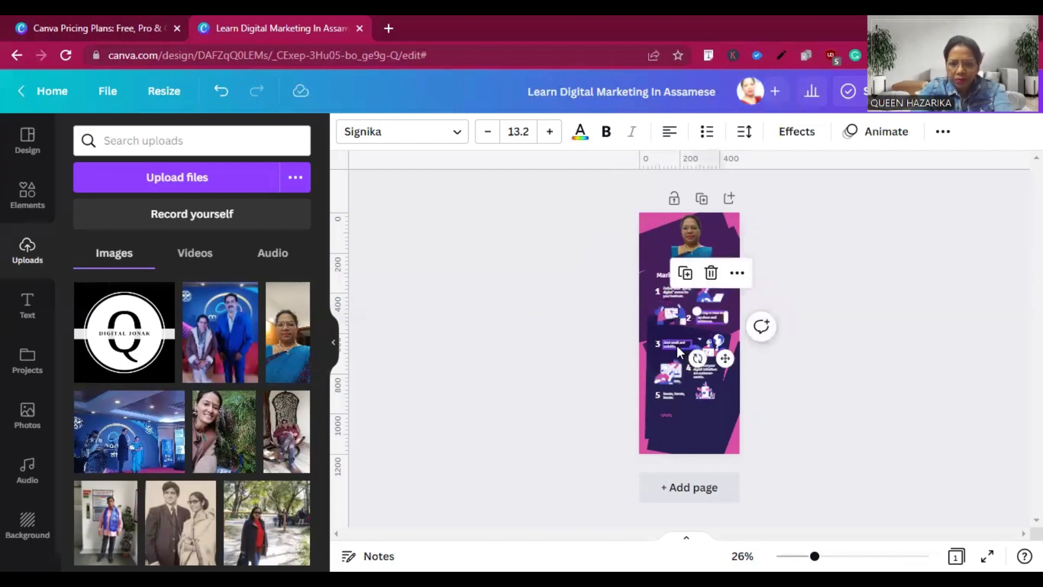
drag(677, 345, 674, 342)
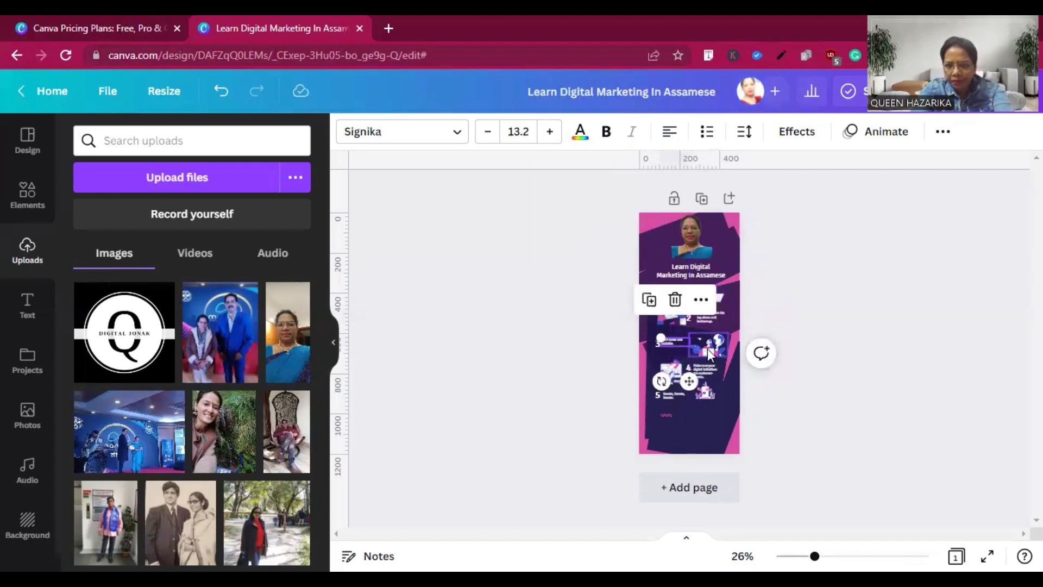
drag(710, 350, 709, 345)
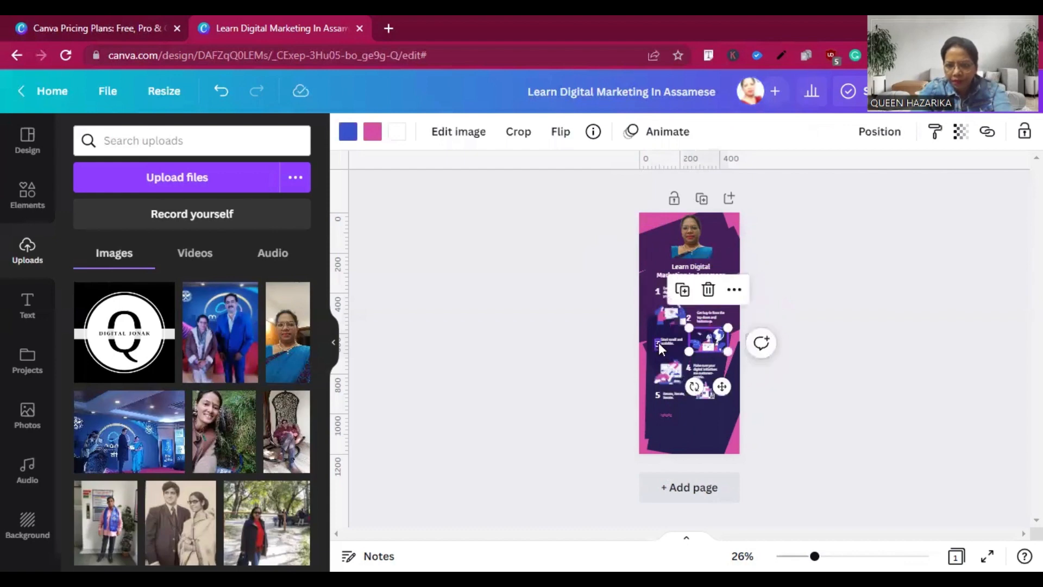
Nudge the illustration and text of item 4 and the text of item 5 slightly upward.
click(676, 359)
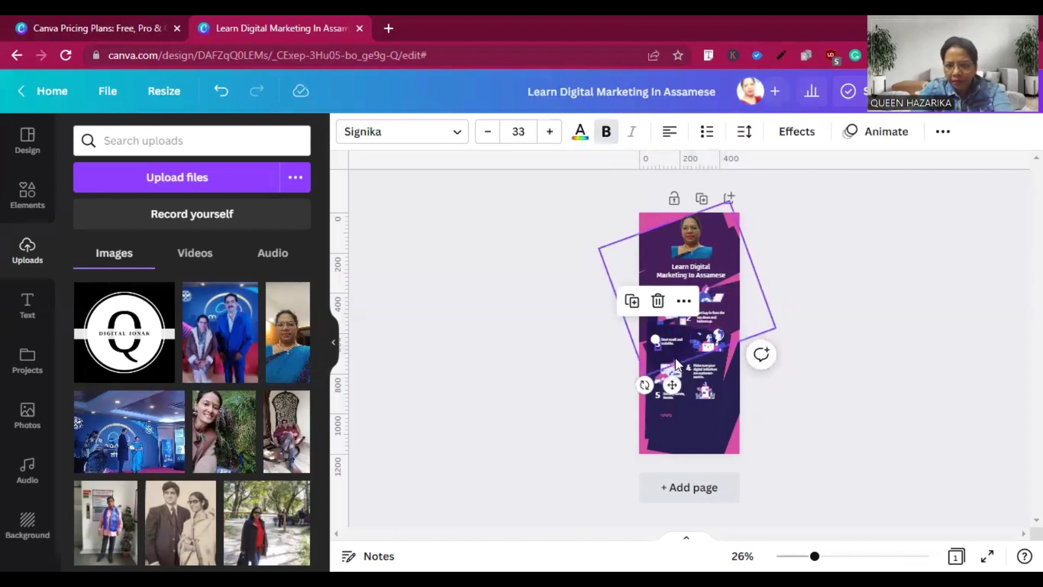
click(676, 358)
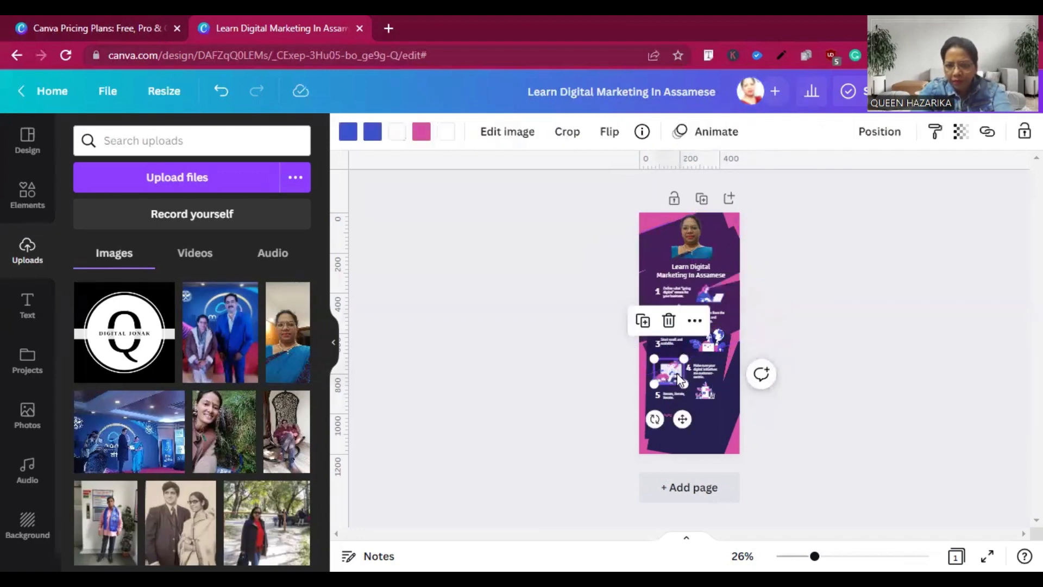
drag(679, 378, 702, 361)
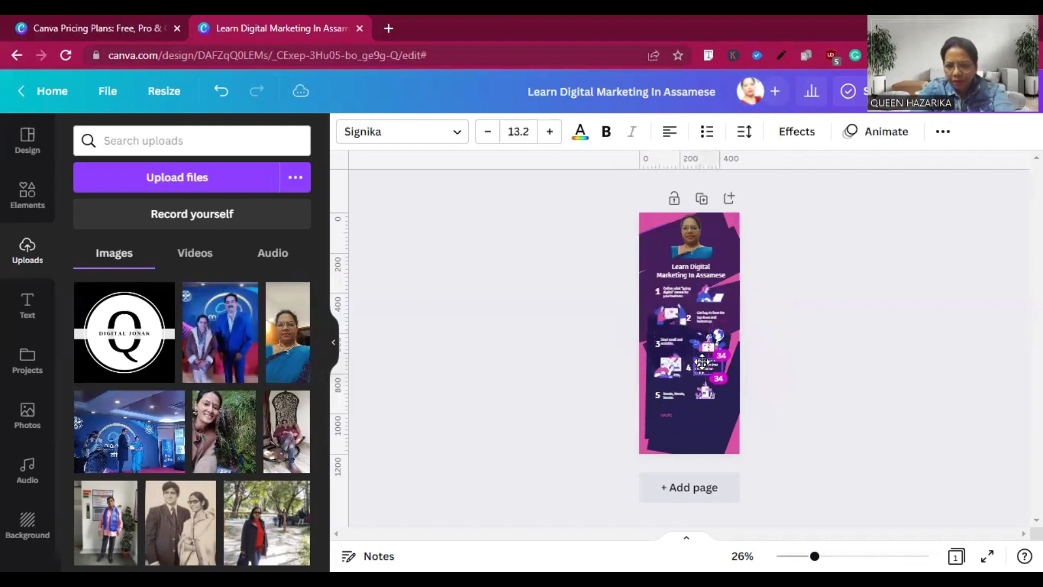
click(672, 397)
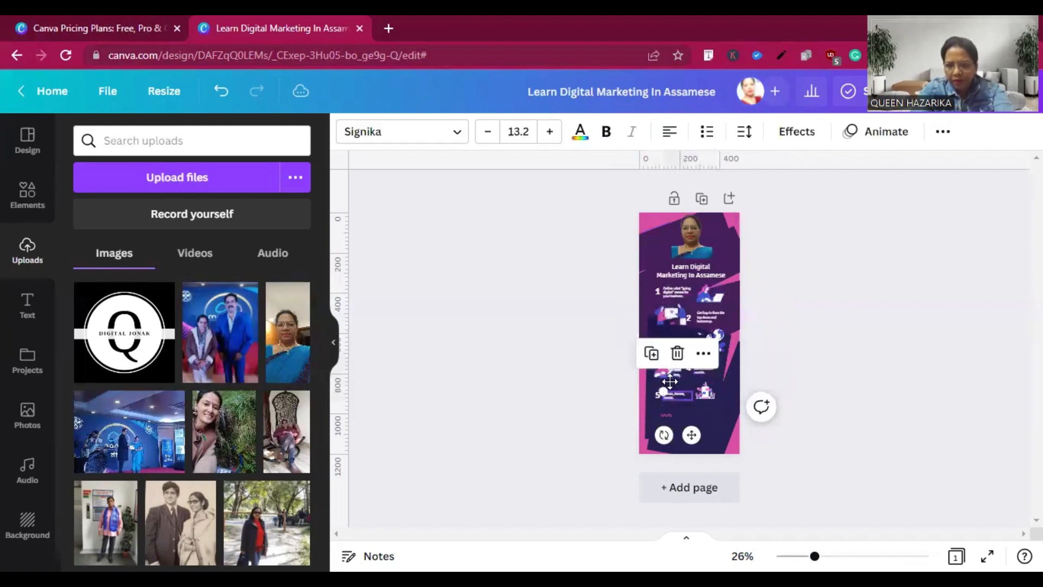
drag(671, 397, 674, 393)
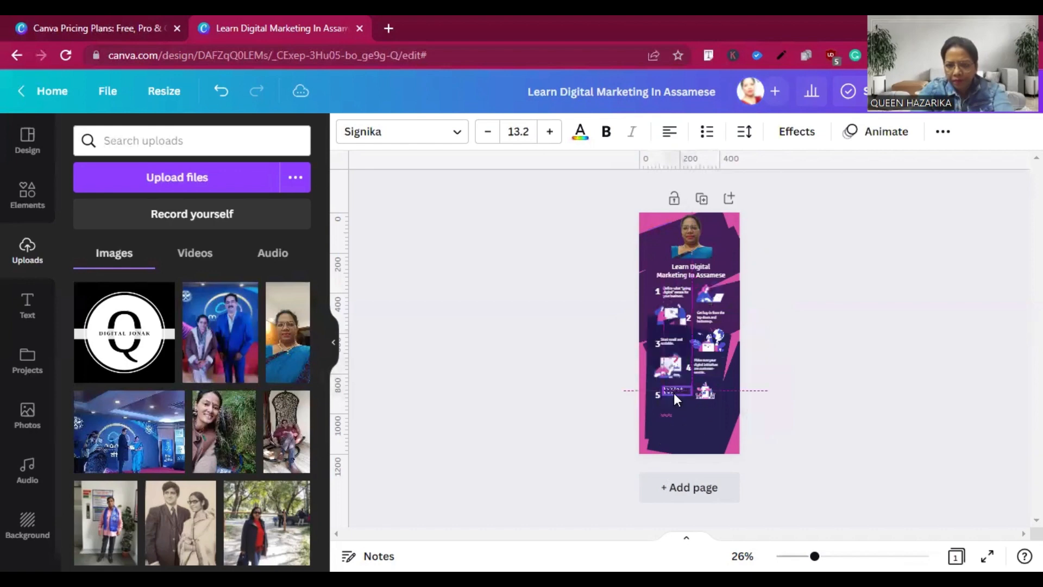
click(708, 387)
double_click(708, 387)
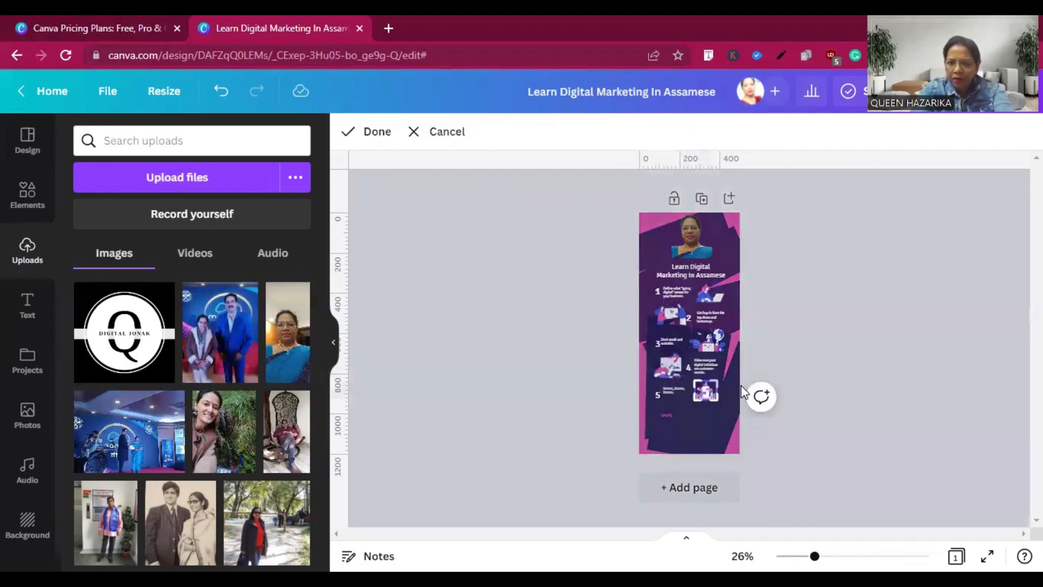
click(796, 373)
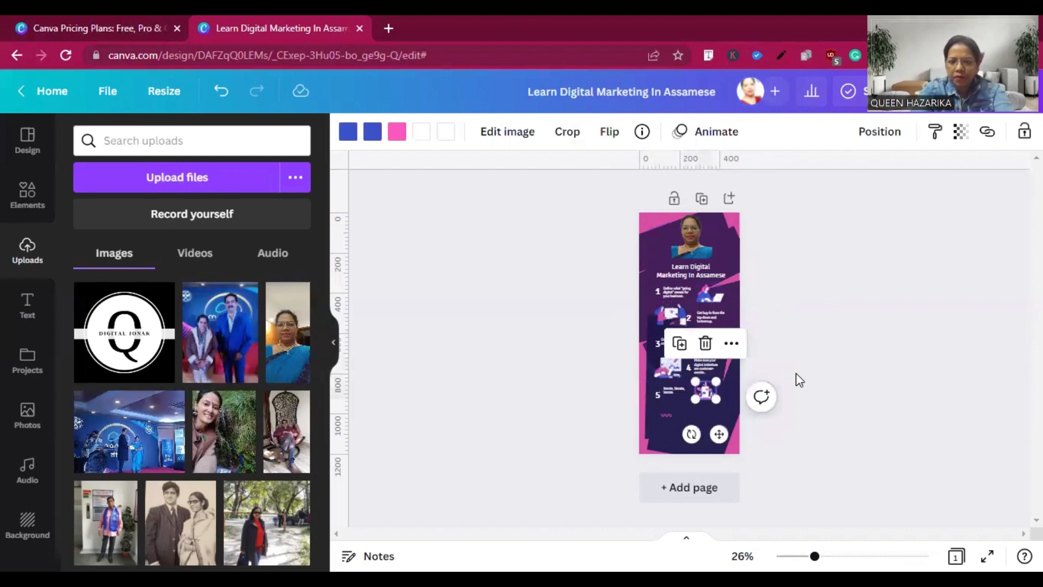
click(796, 373)
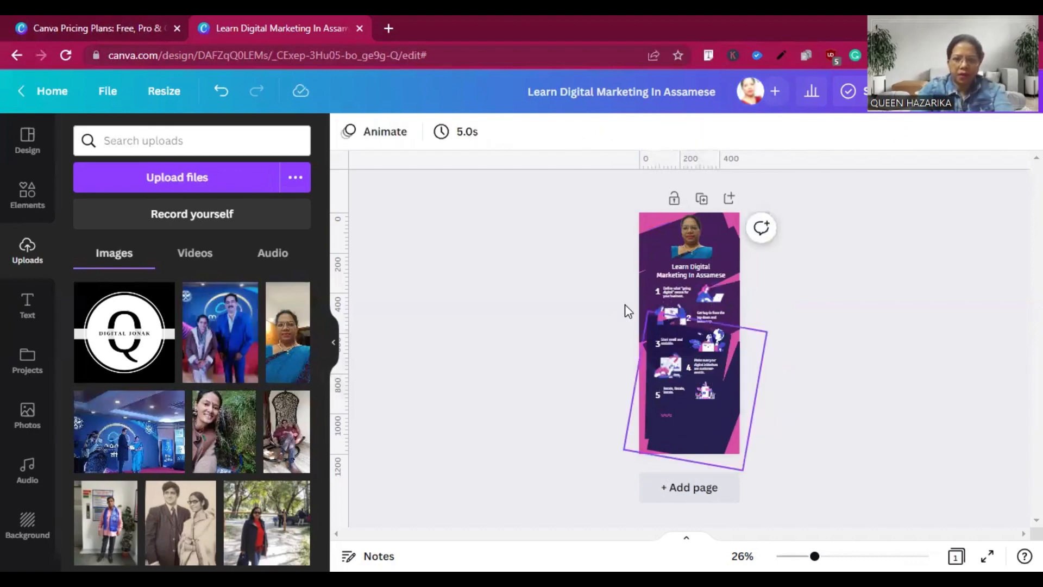
Search the elements for "instagram icon", insert the multicoloured gradient Instagram graphic and reduce its size.
click(643, 219)
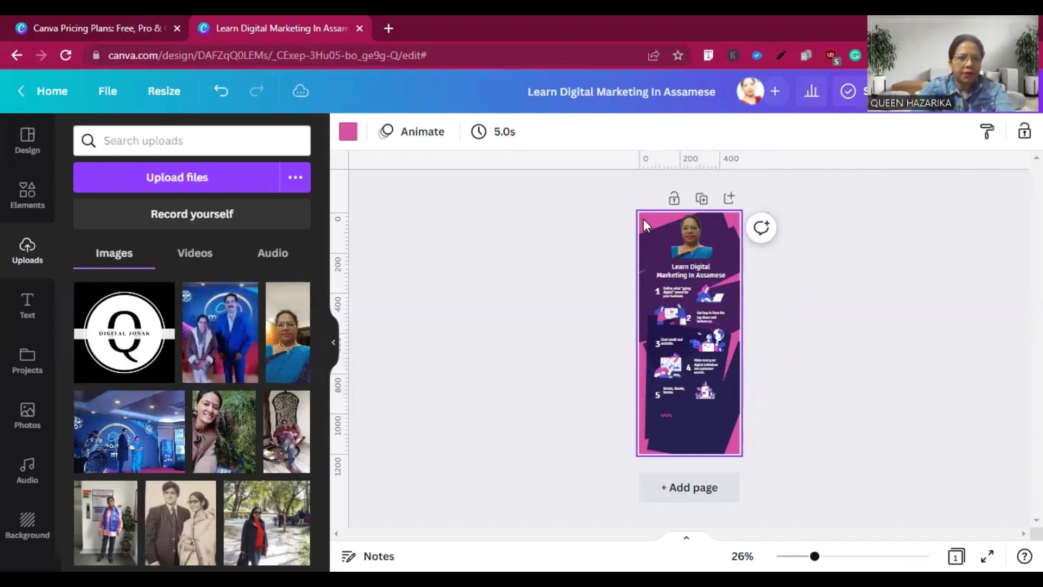
click(19, 199)
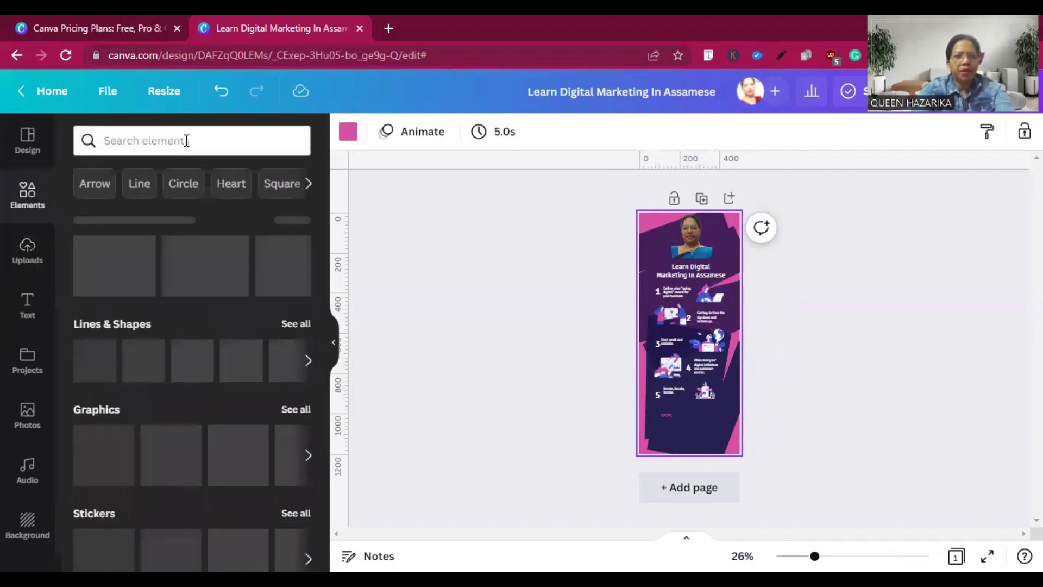
click(186, 140)
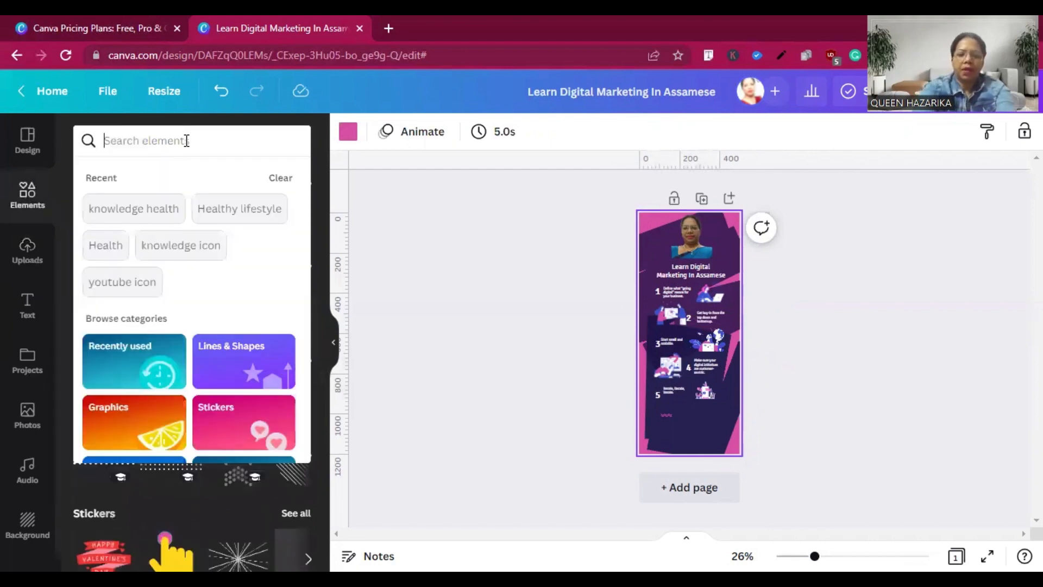
text(ins)
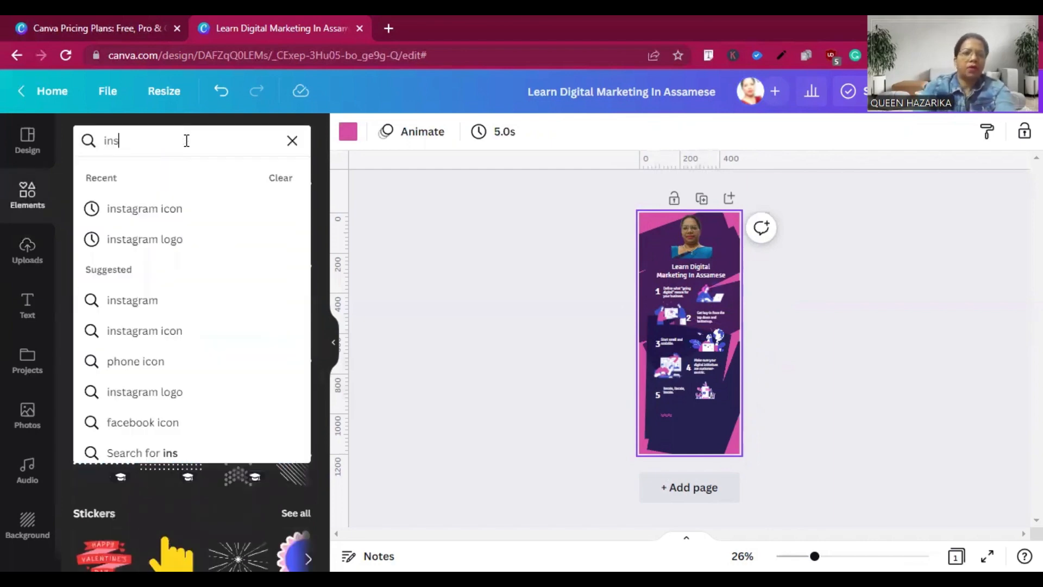
click(144, 209)
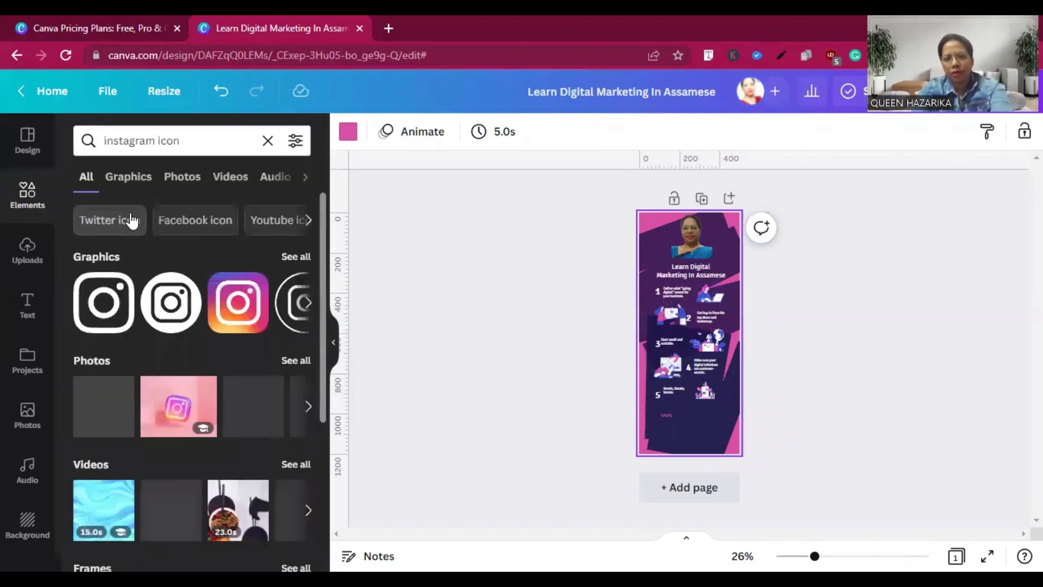
click(231, 308)
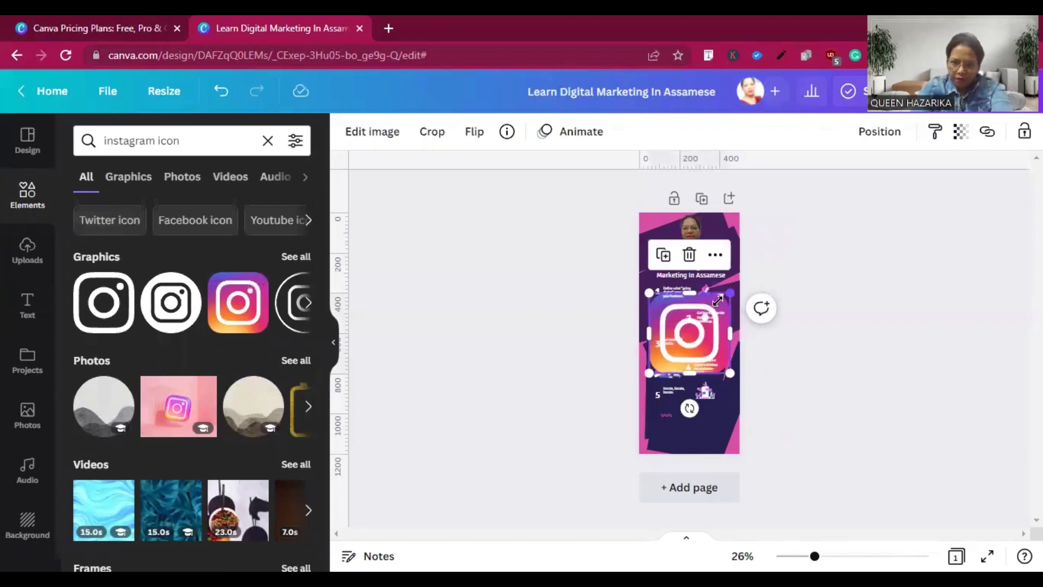
drag(704, 314, 705, 315)
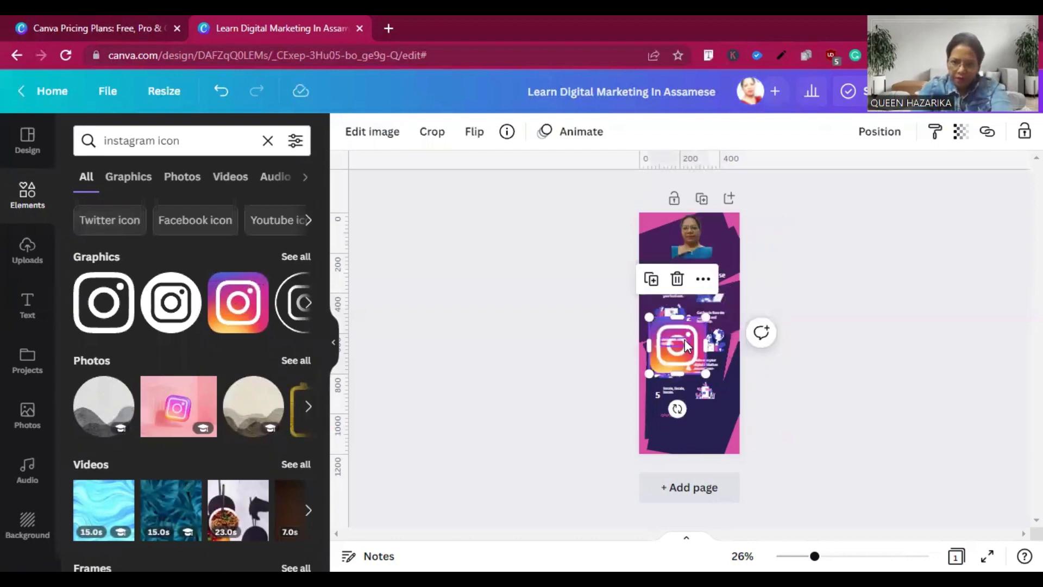
click(678, 406)
drag(677, 406, 676, 345)
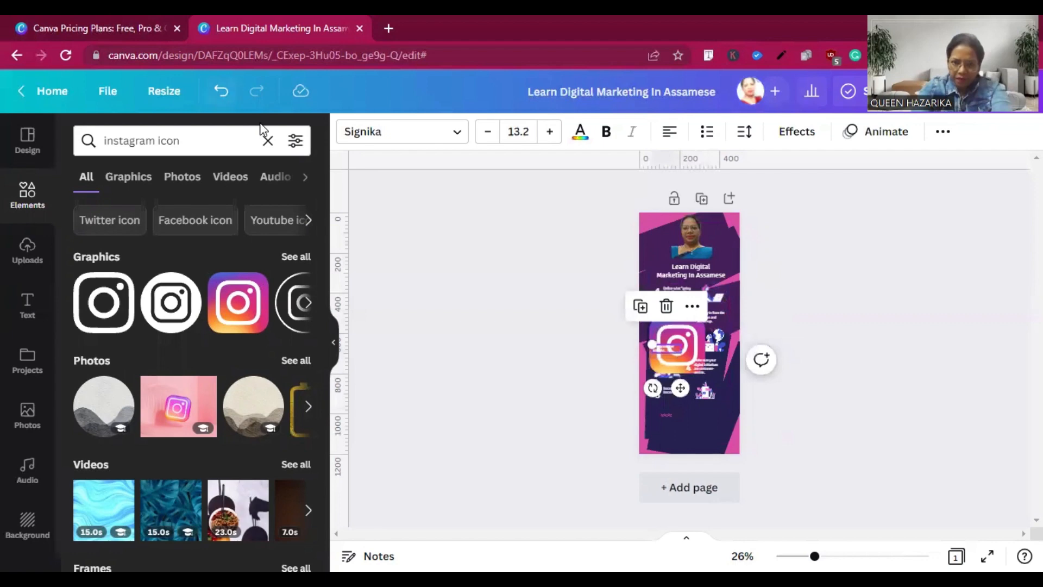
key(ctrl+z)
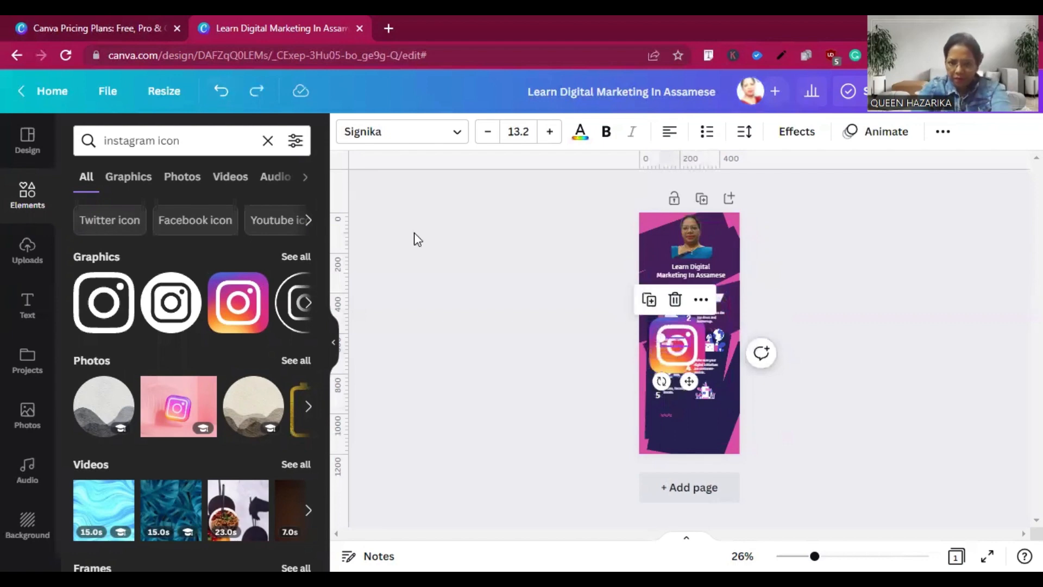
Shrink the Instagram icon to a small badge and move it into the empty area below item 5.
click(674, 361)
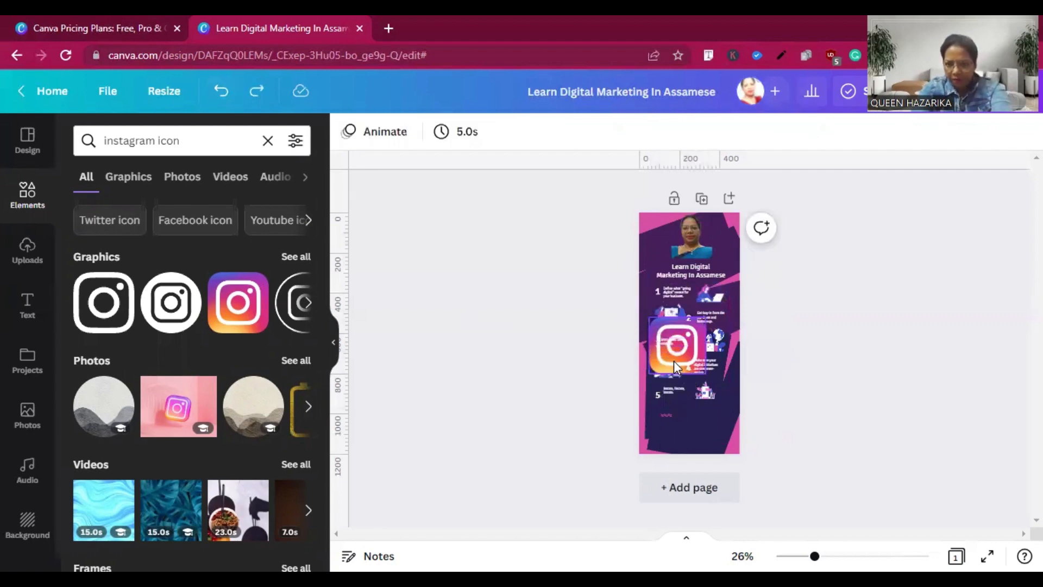
click(677, 360)
drag(677, 360, 689, 410)
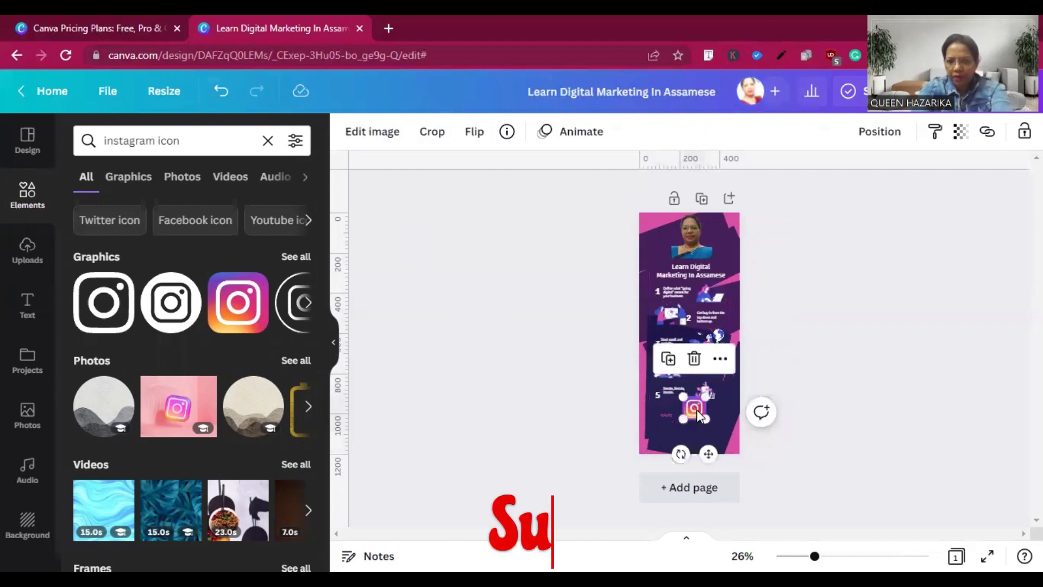
Delete the small pink squiggle below item 5 and put the Instagram icon in its place.
click(666, 412)
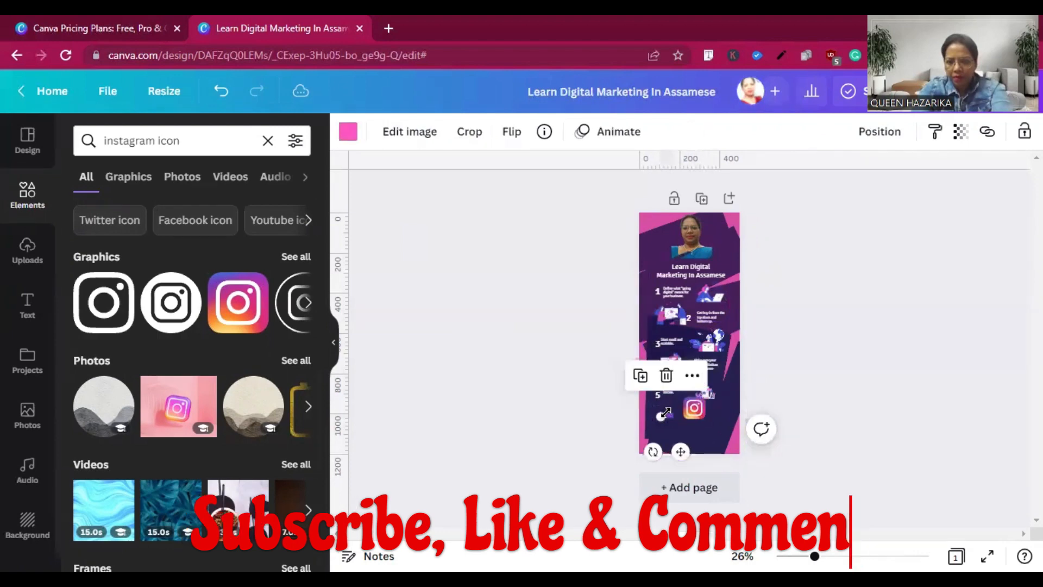
click(666, 377)
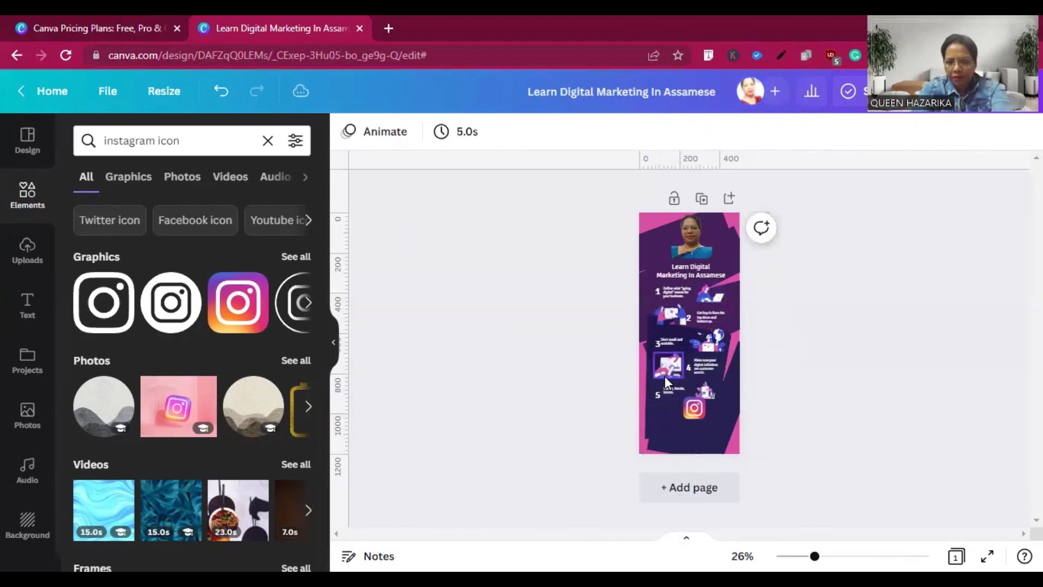
drag(686, 412, 664, 413)
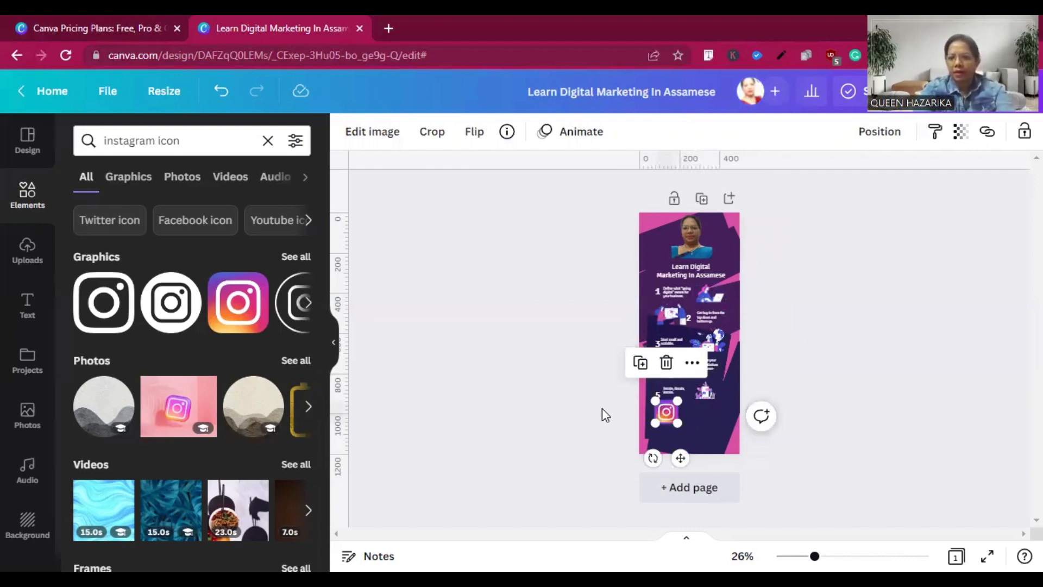
click(988, 133)
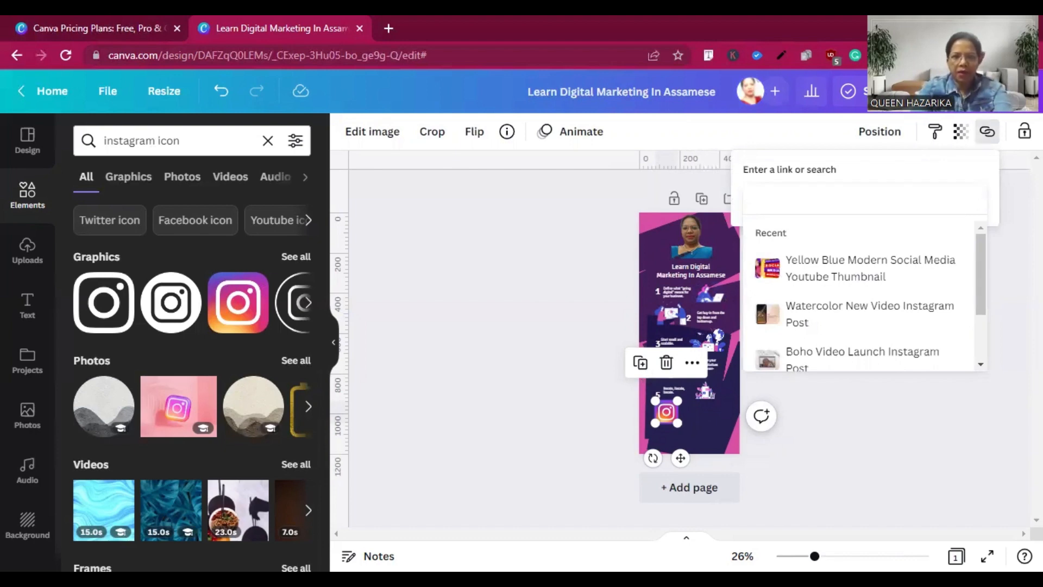
key(alt+Tab)
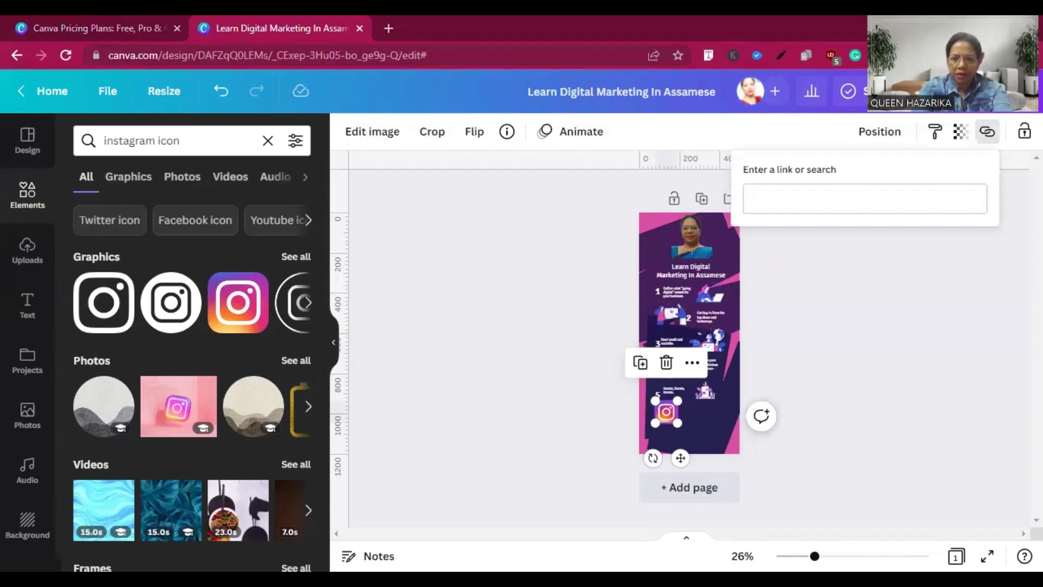
click(800, 197)
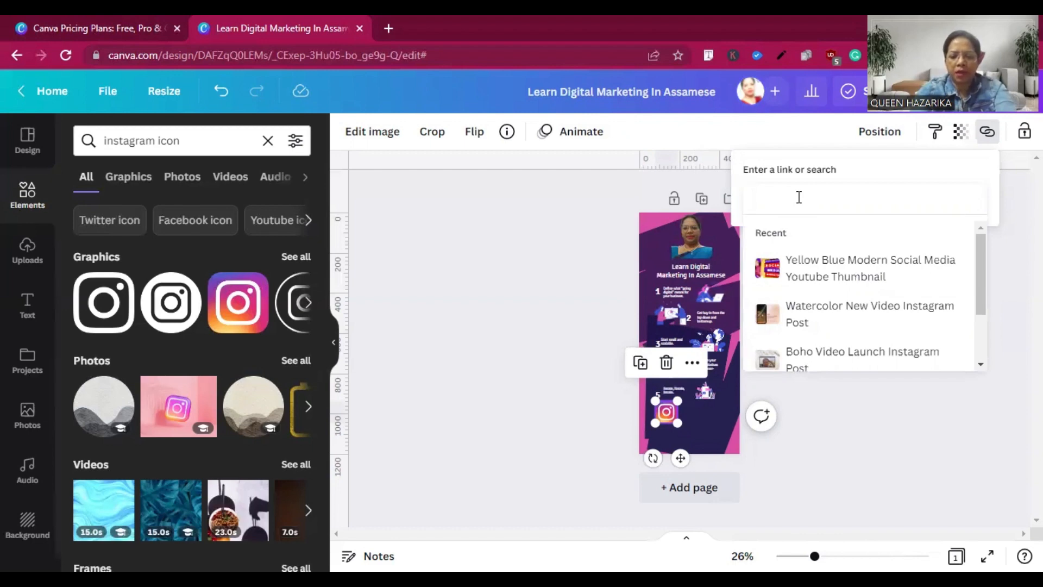
text(www.)
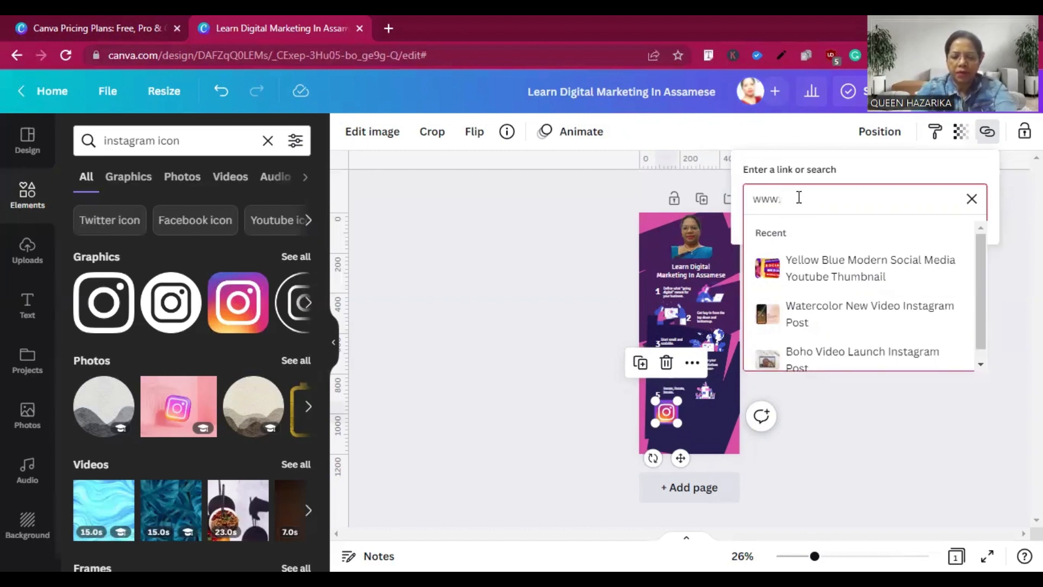
text(instag)
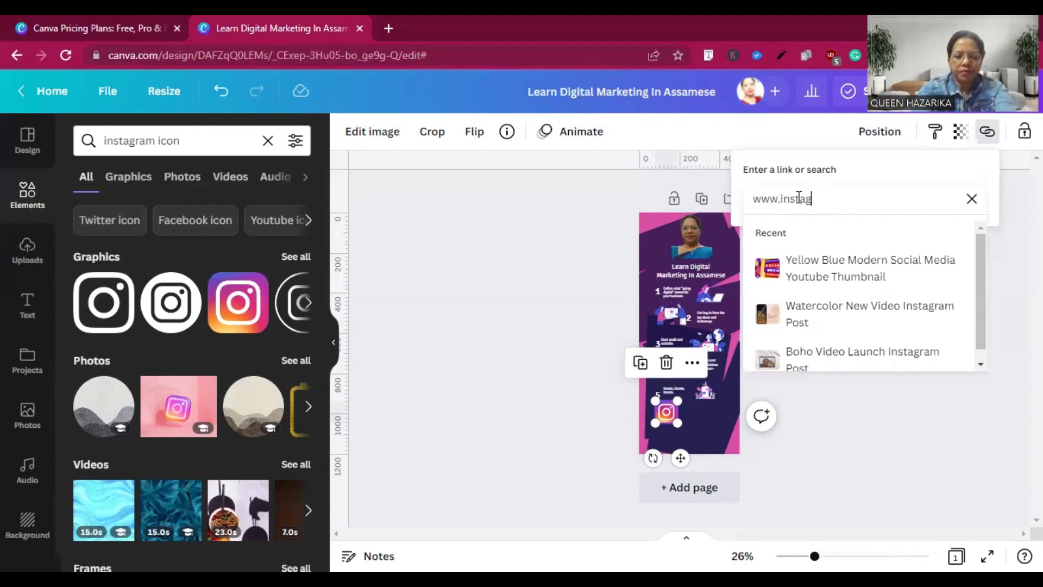
text(ram)
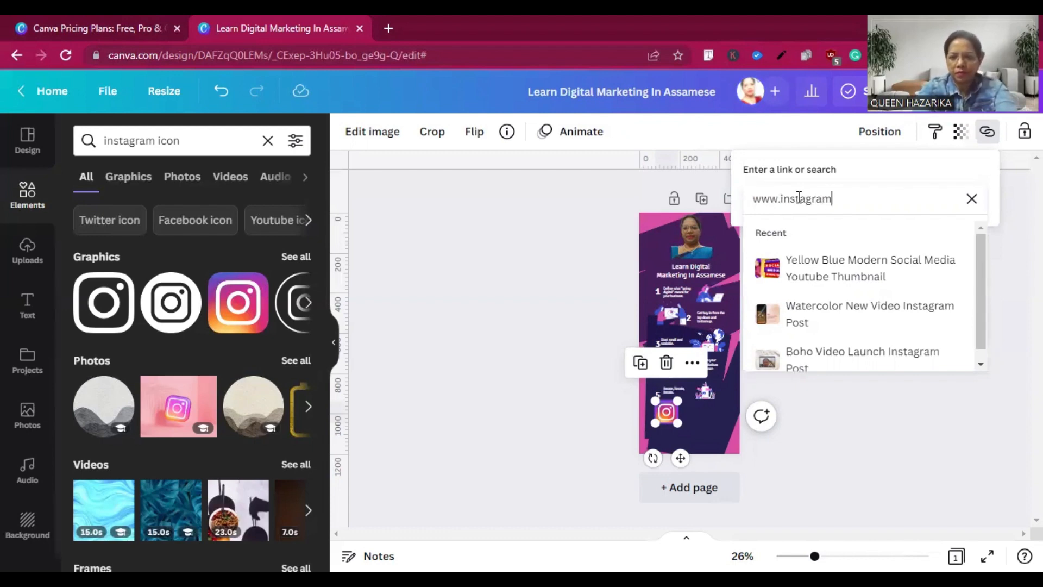
text(.com/@)
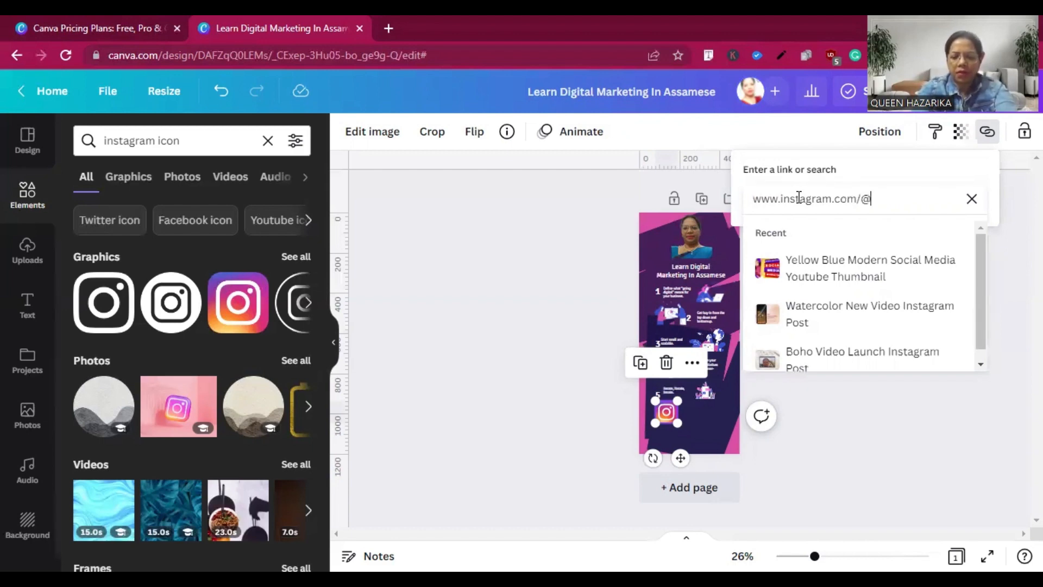
text(queenh)
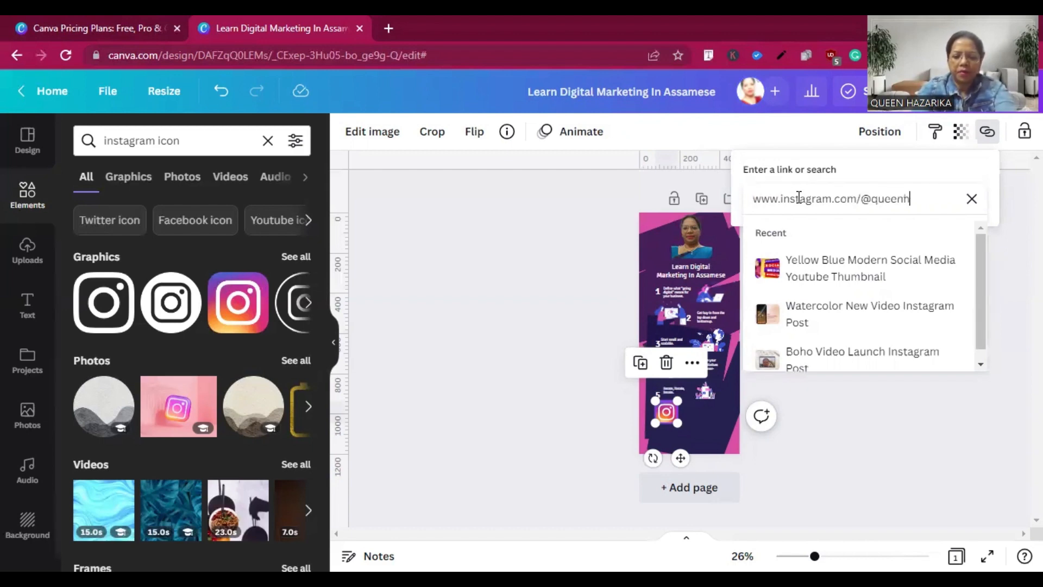
text(azarika)
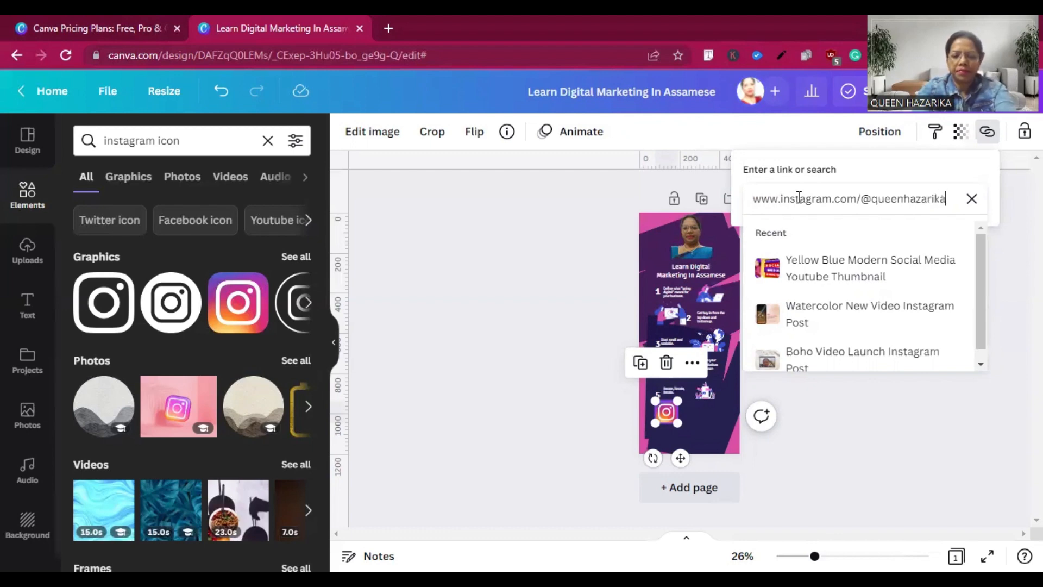
text(/)
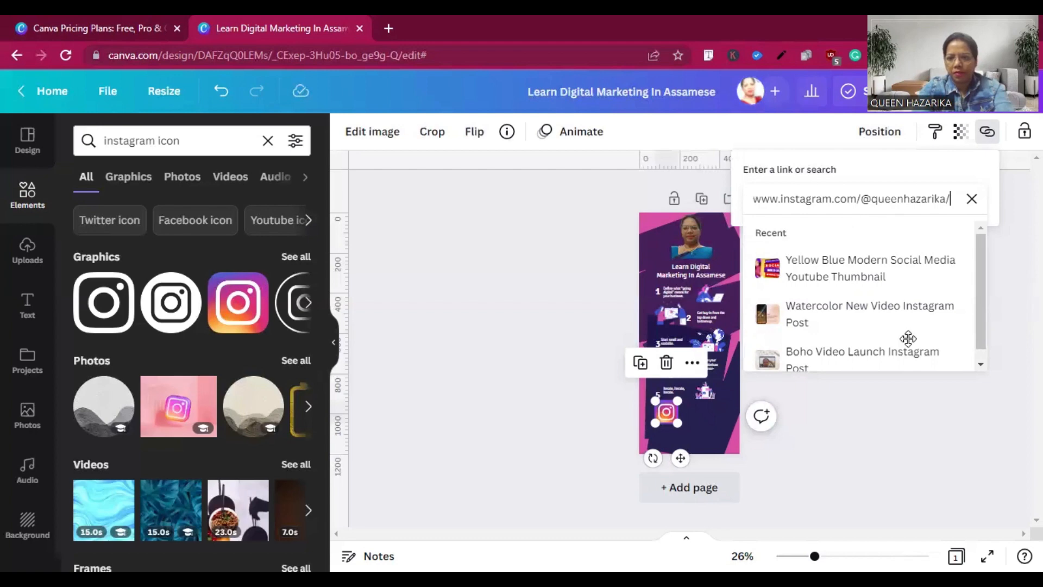
key(Return)
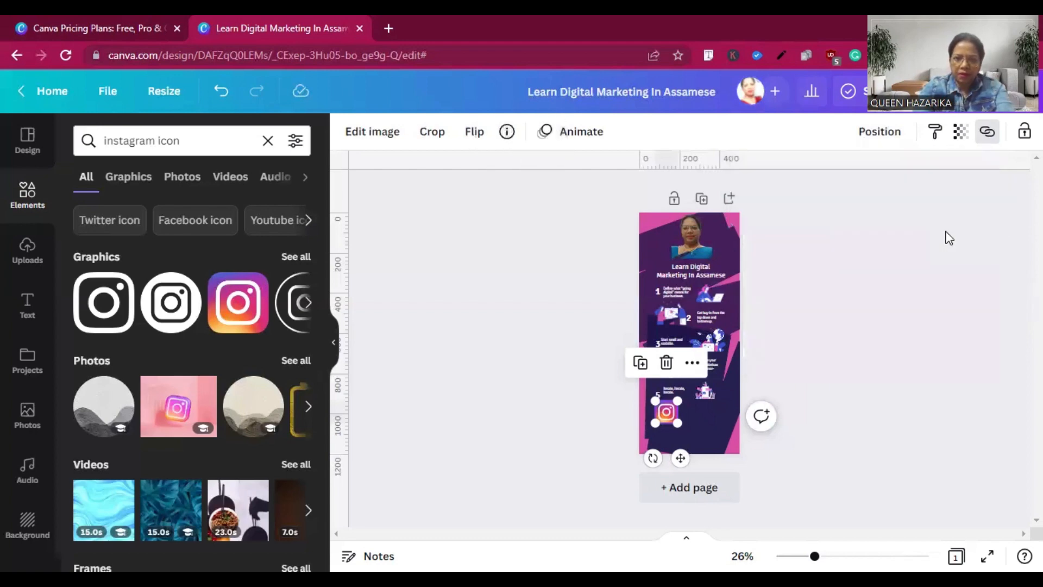
click(702, 411)
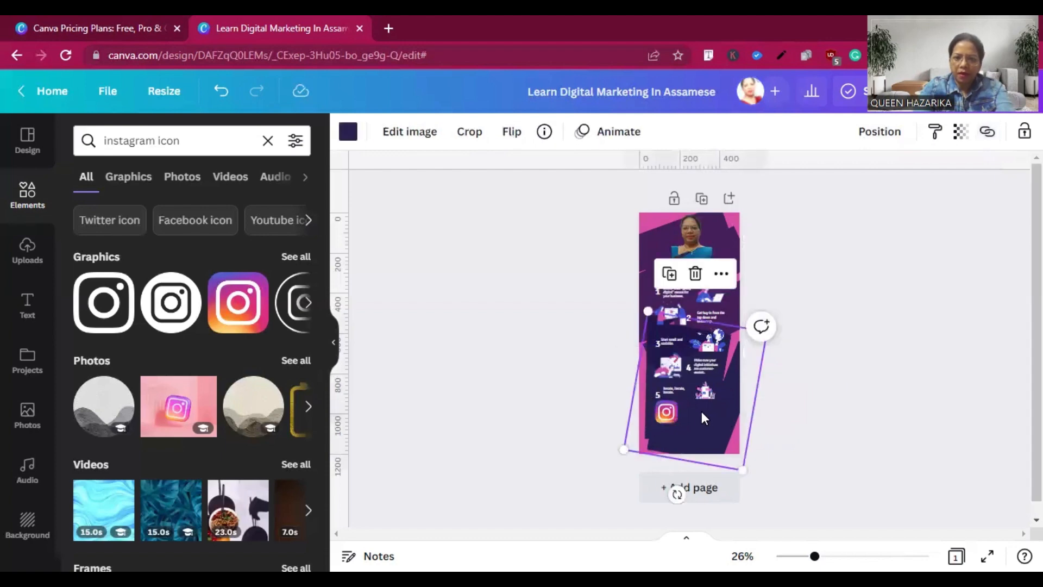
click(643, 222)
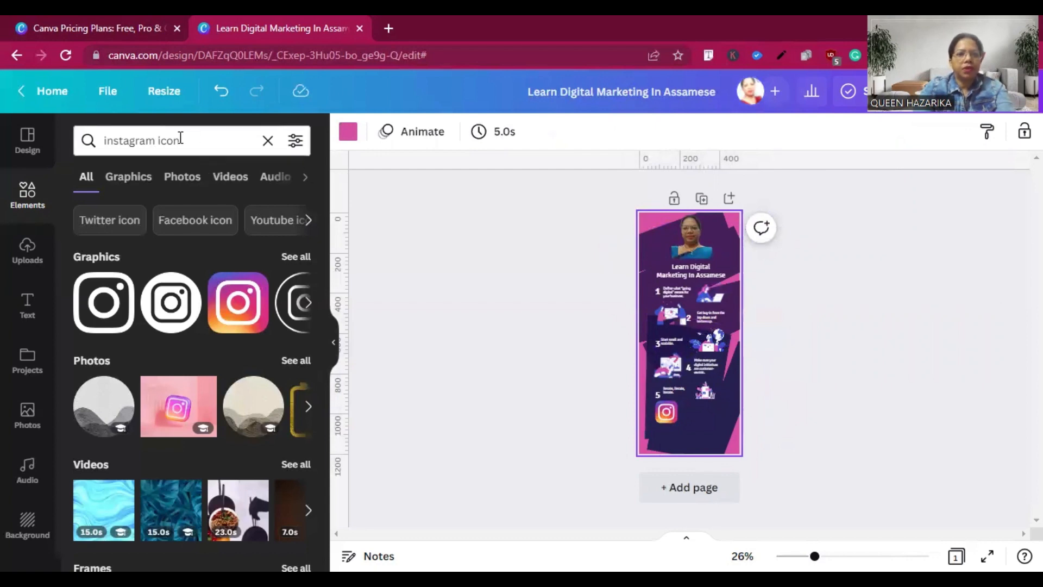
Search the elements for "website icon", insert the black circular globe graphic and place it at badge size beside the Instagram icon.
click(156, 138)
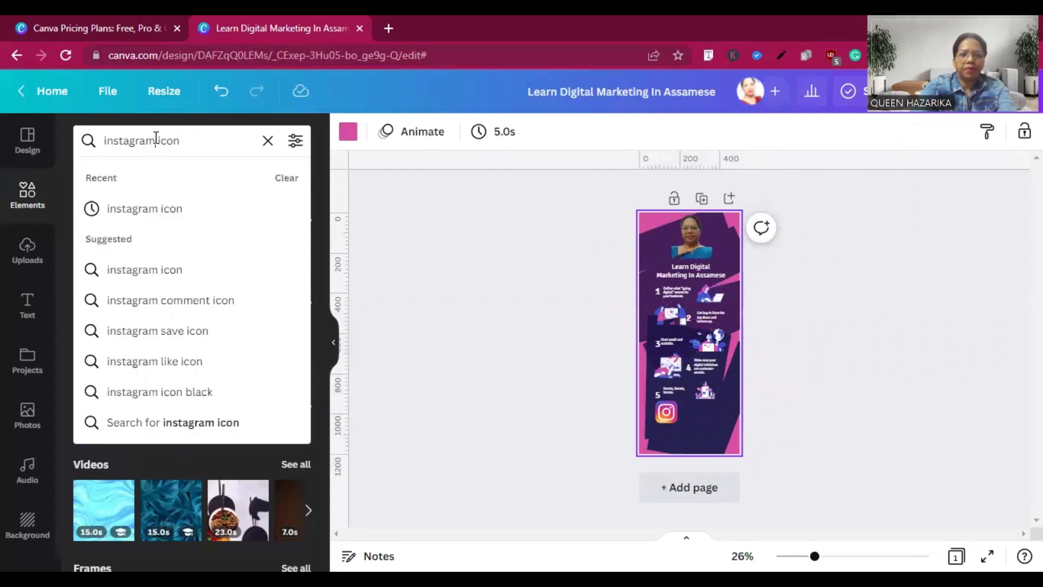
key(BackSpace)
key(BackSpace)
key(BackSpace)
key(BackSpace)
key(BackSpace)
key(BackSpace)
key(BackSpace)
key(BackSpace)
key(BackSpace)
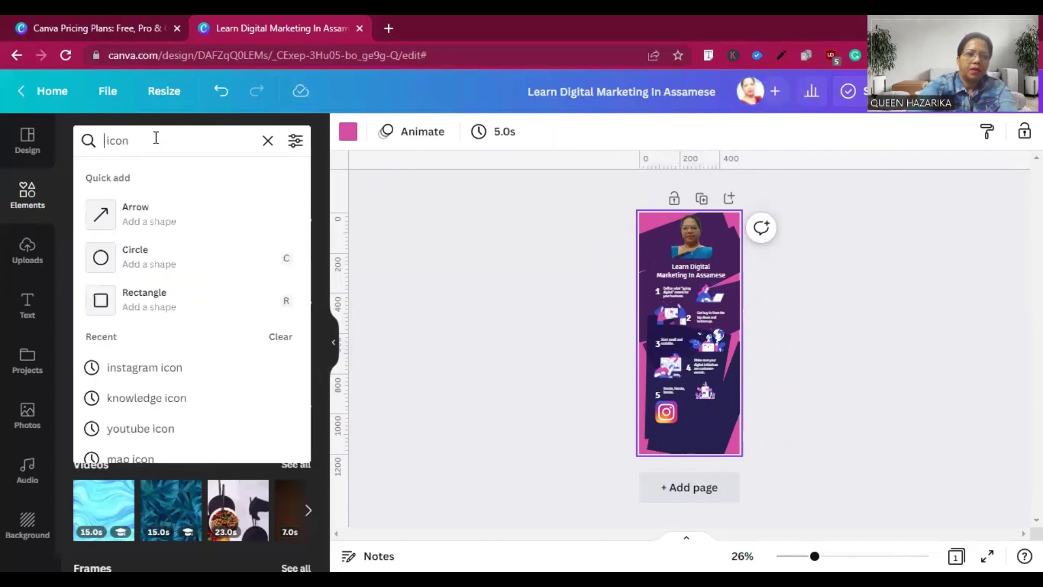
text(web)
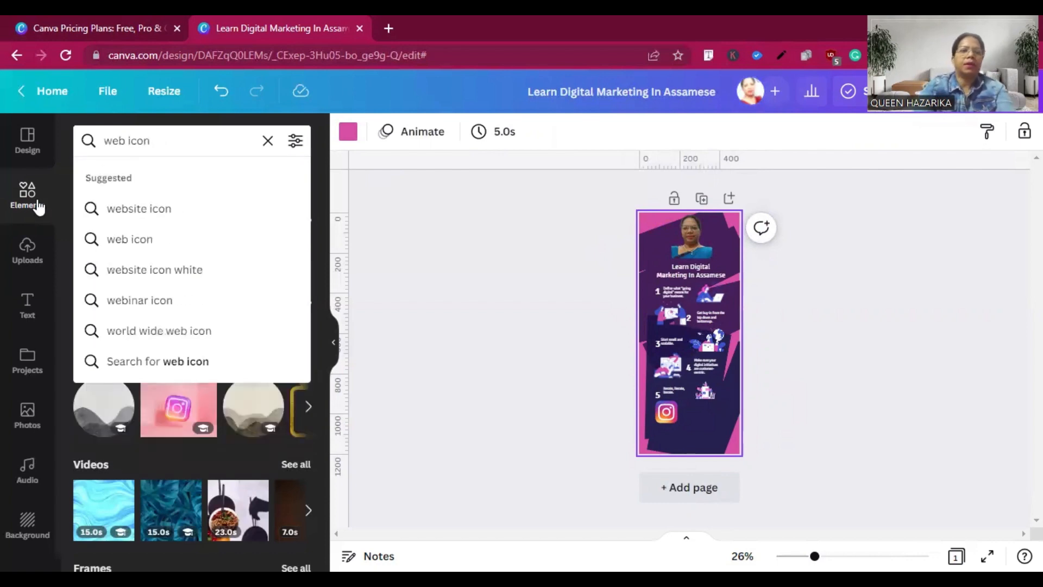
click(126, 212)
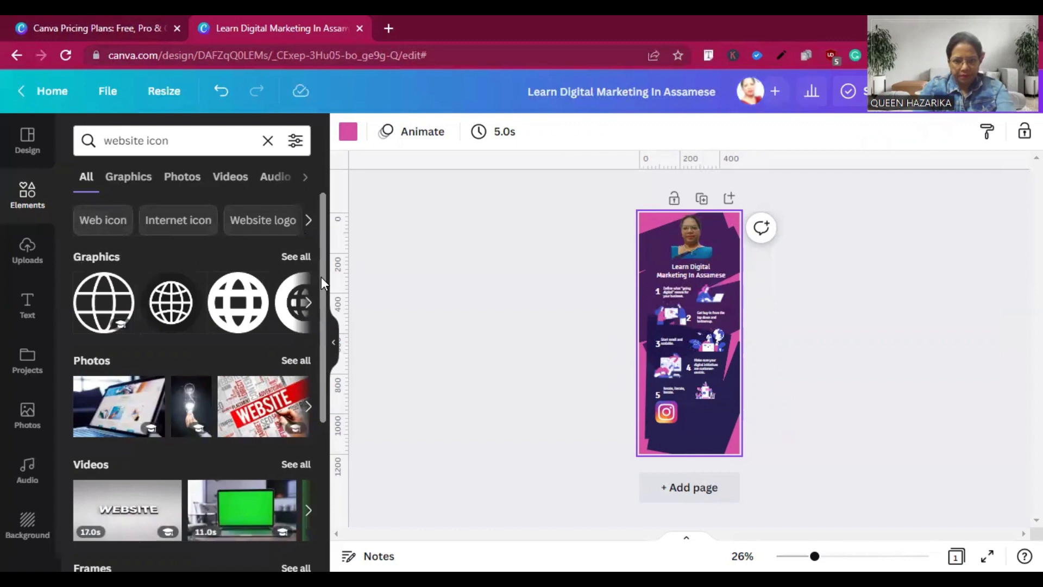
click(173, 316)
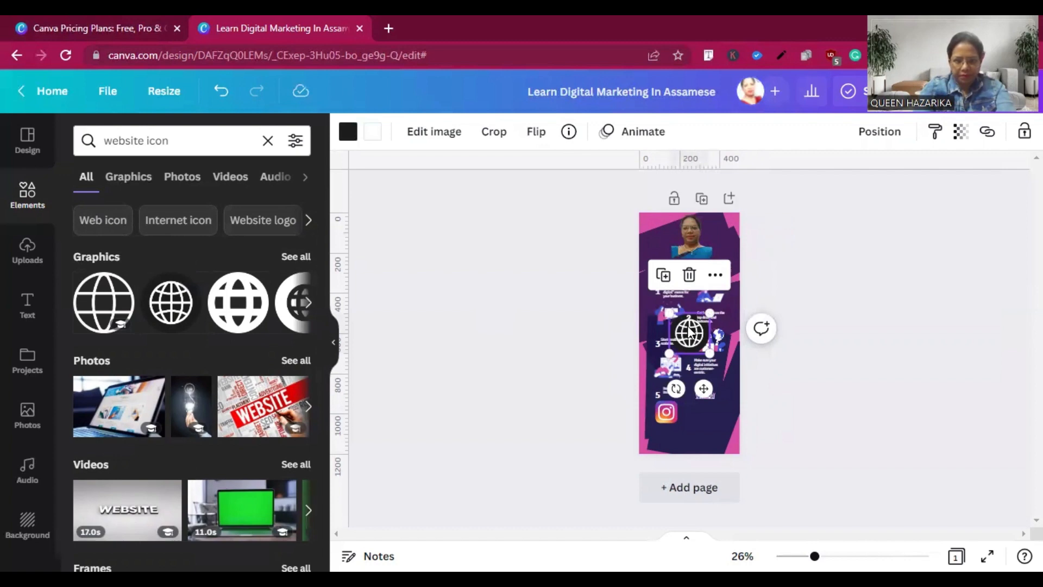
drag(689, 334, 699, 410)
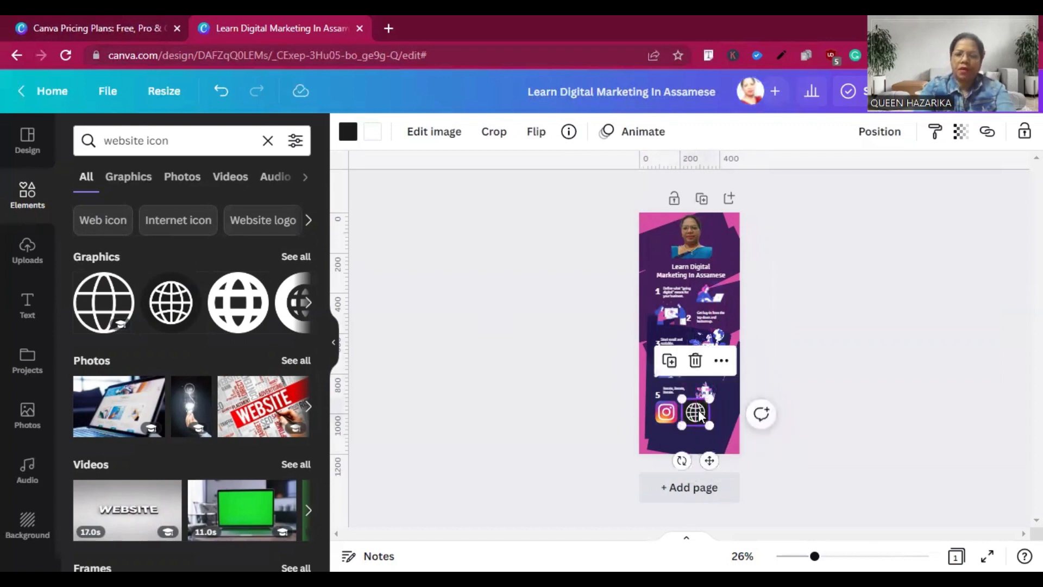
click(986, 134)
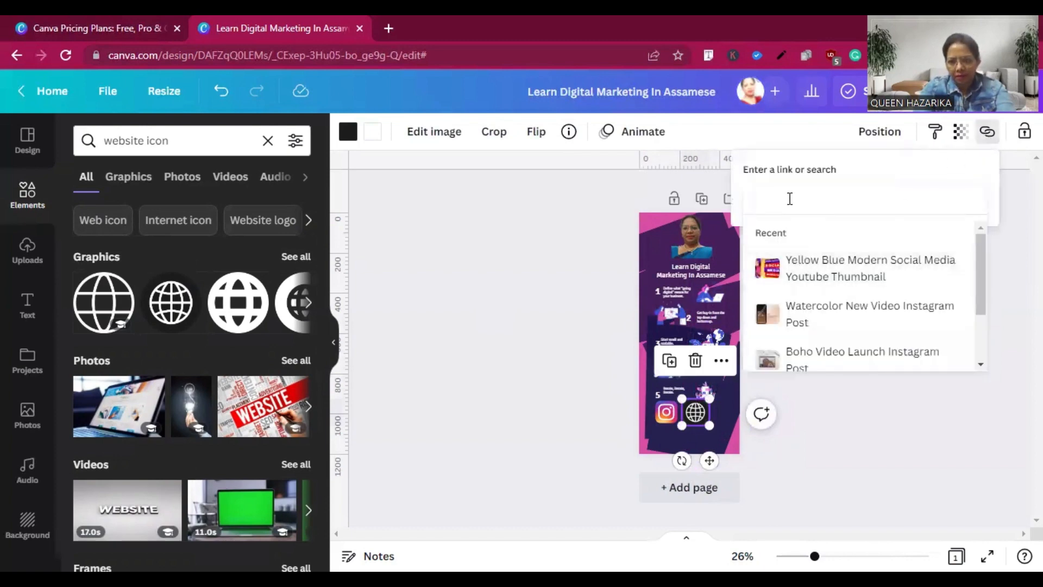
text(wwww)
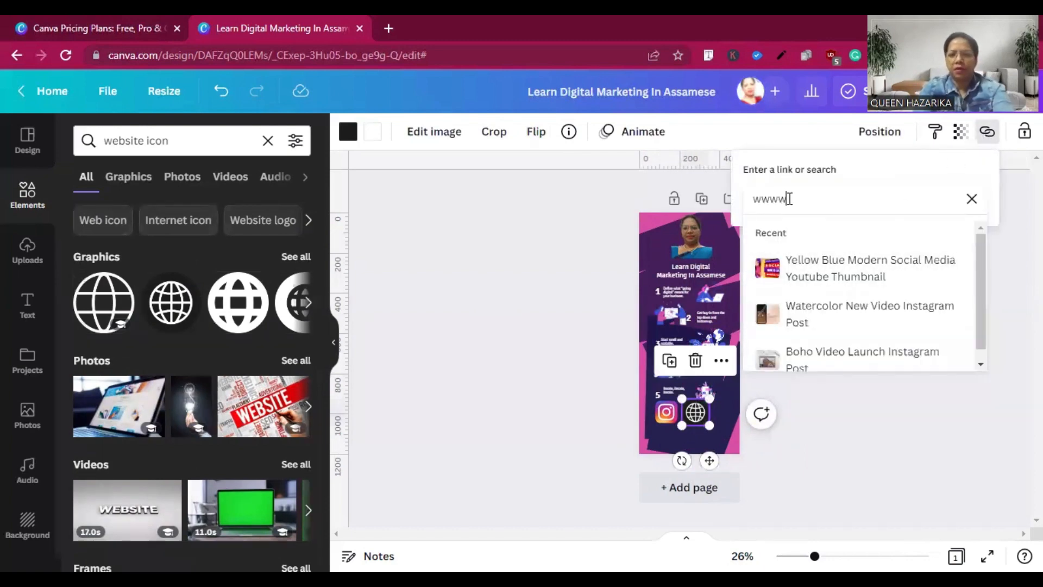
key(BackSpace)
text(.)
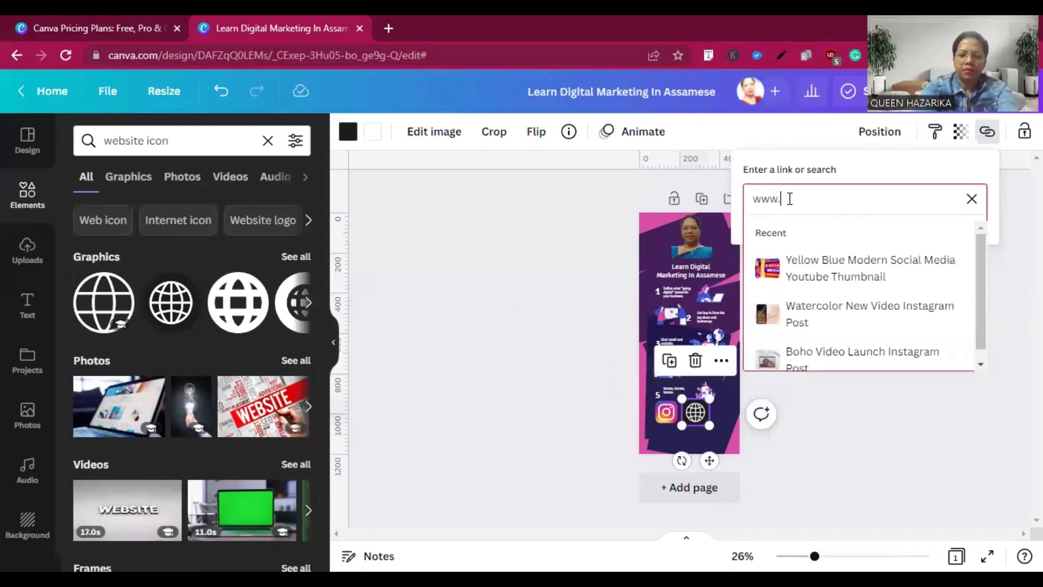
text(queenhazarika)
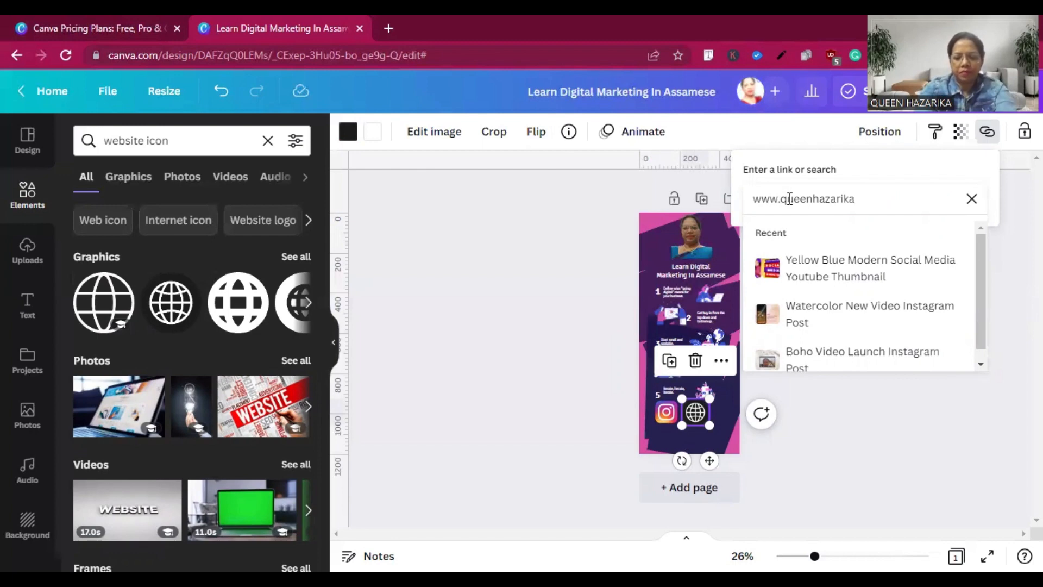
text(.com)
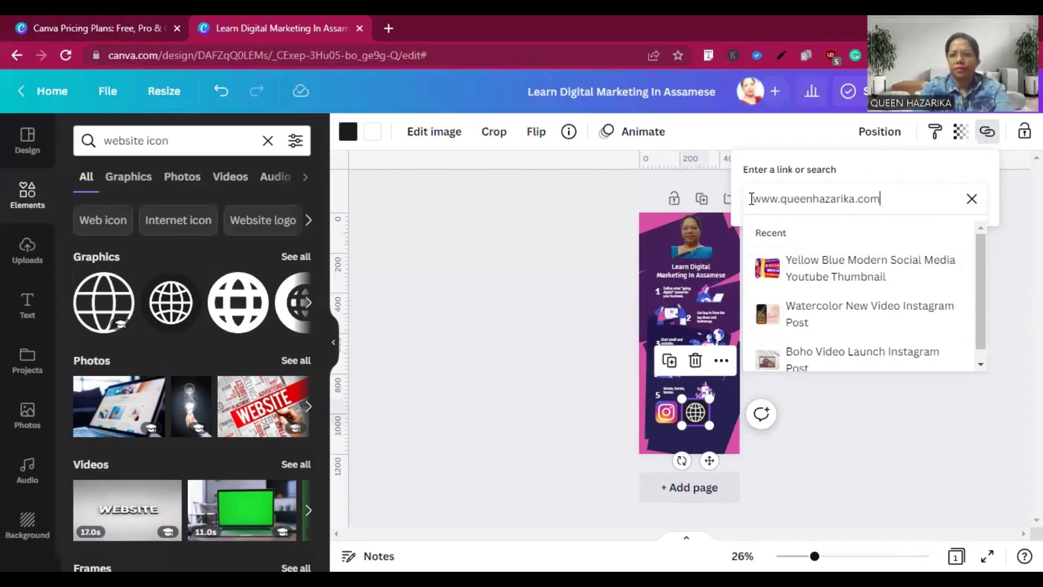
key(Left)
key(Left)
key(Left)
key(Left)
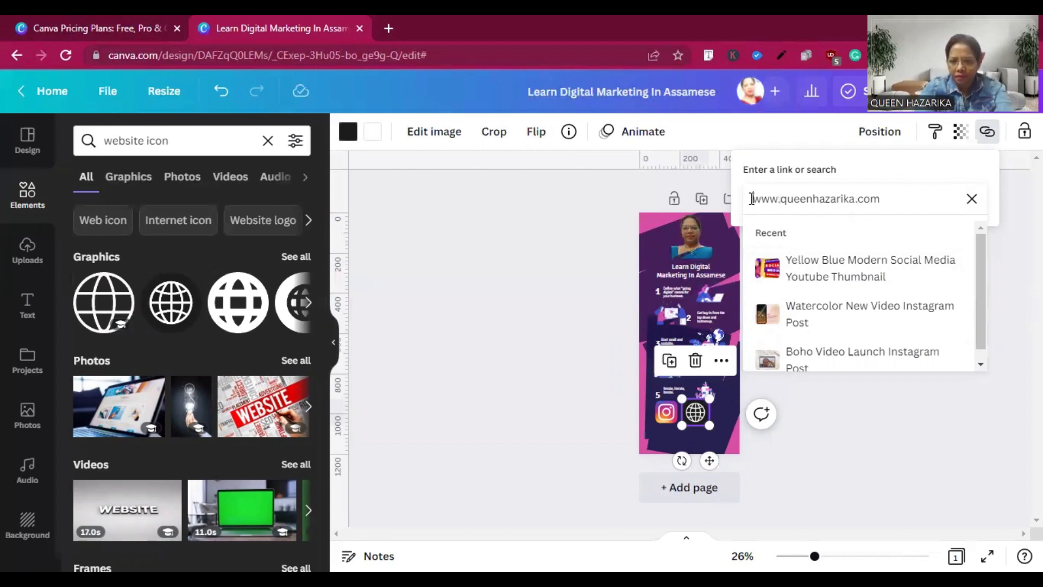
key(Left)
key(Left)
key(Left)
key(Left)
text(https)
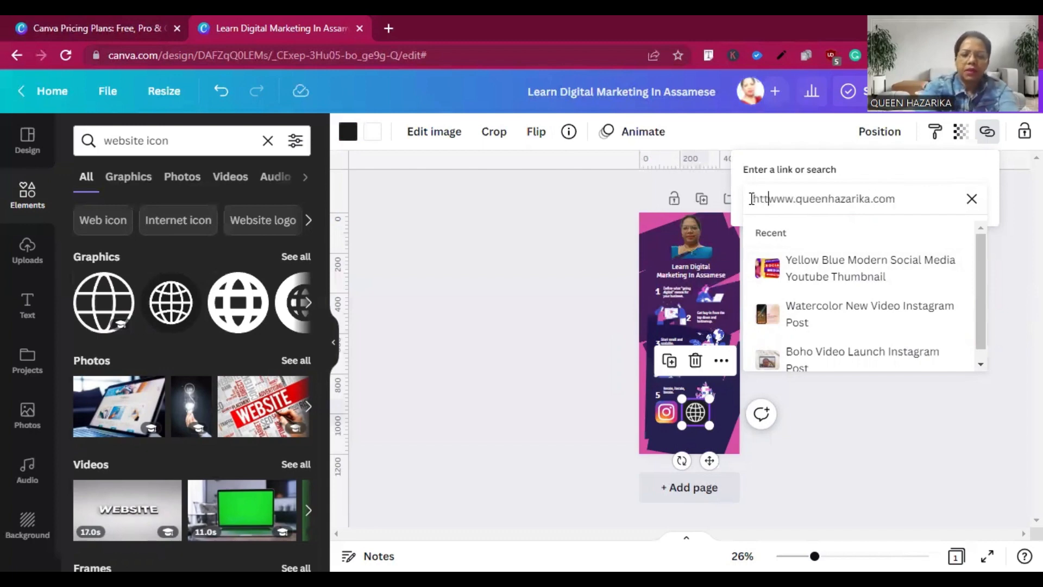
text(://)
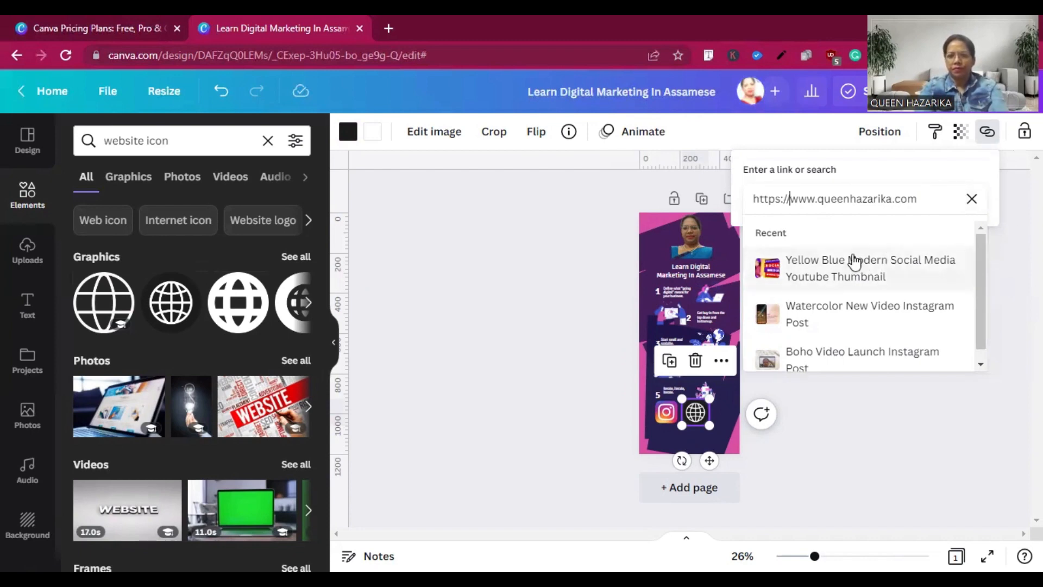
double_click(931, 201)
key(Return)
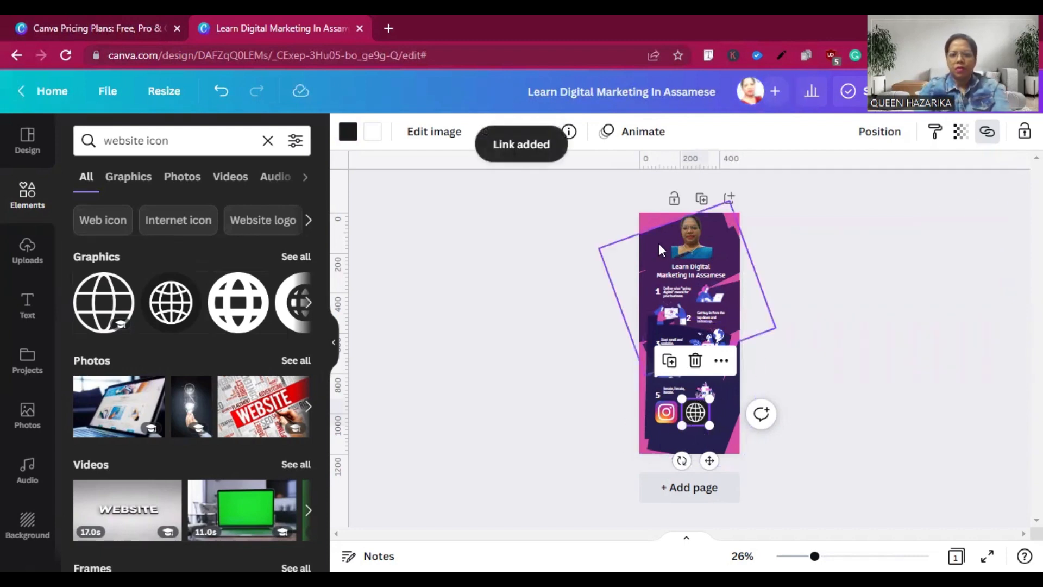
click(651, 219)
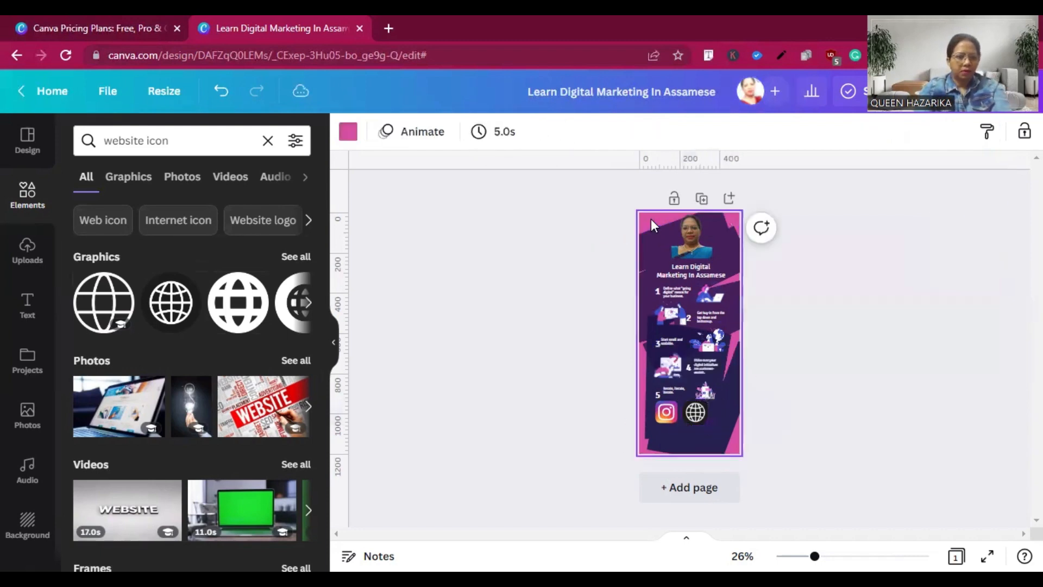
Search the elements for "facebook icon" and insert the blue circular Facebook graphic into the infographic.
click(171, 136)
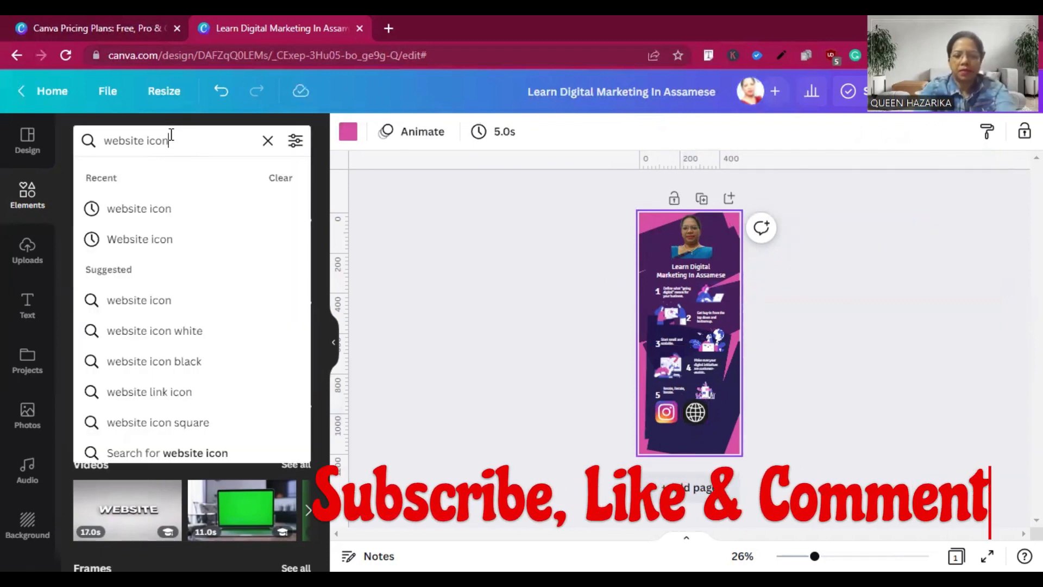
text(fa)
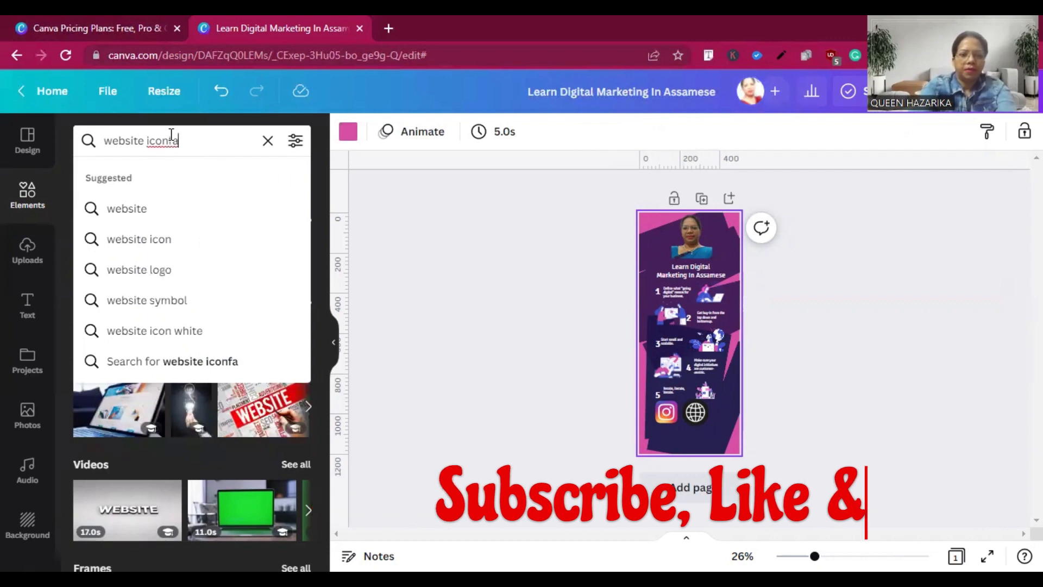
key(BackSpace)
key(BackSpace)
key(BackSpace)
key(BackSpace)
key(BackSpace)
key(BackSpace)
key(BackSpace)
click(171, 135)
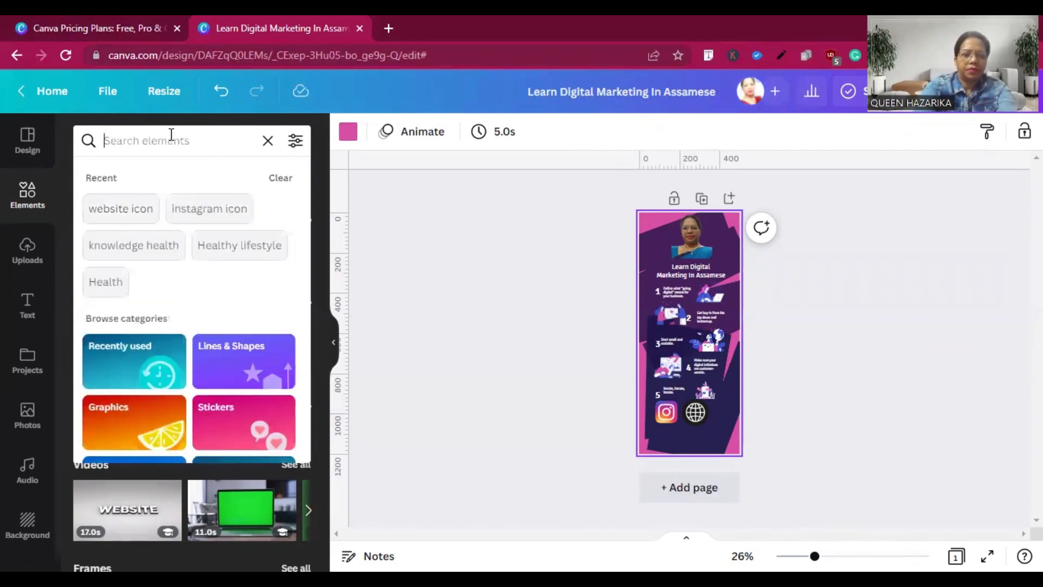
text(face)
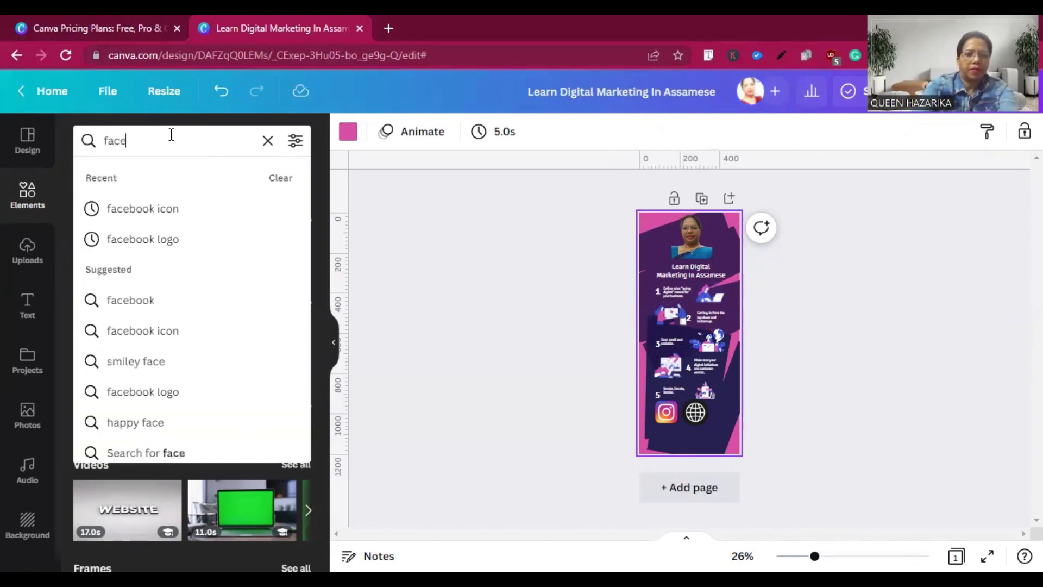
click(131, 212)
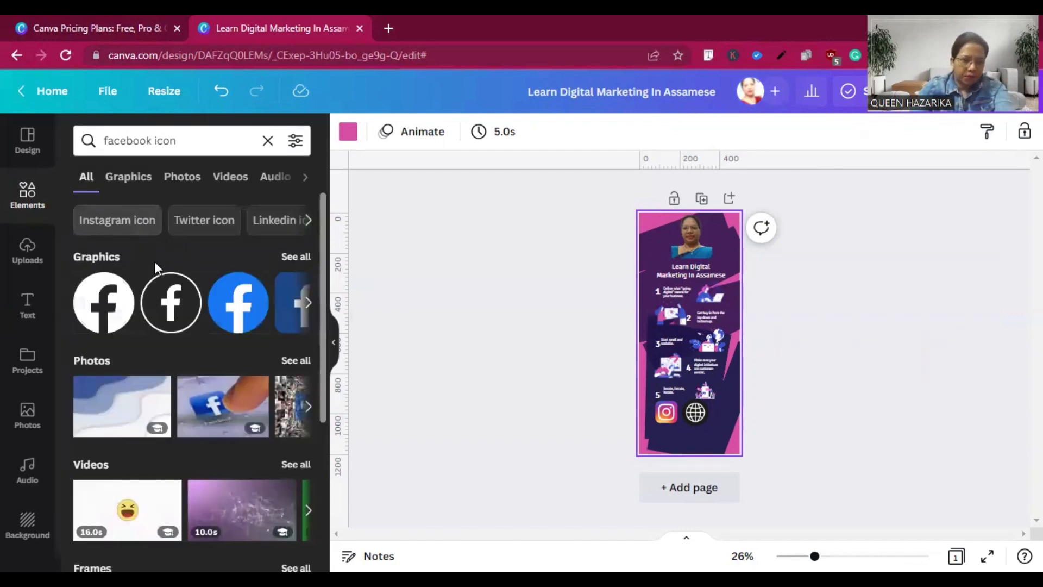
click(245, 289)
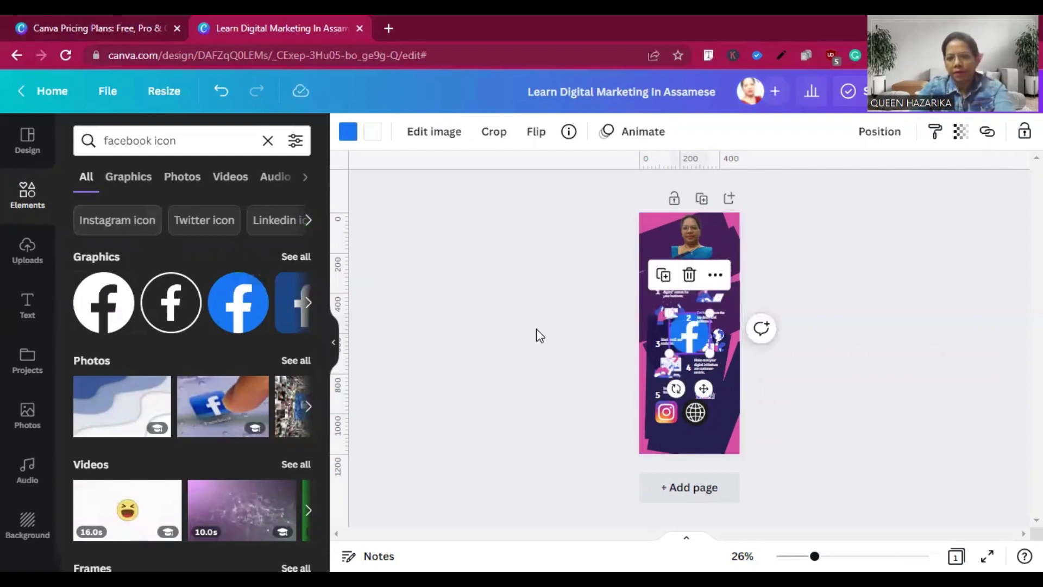
Shrink the Facebook graphic to badge size and place it beside the globe icon at the end of the icon row.
drag(689, 334, 729, 402)
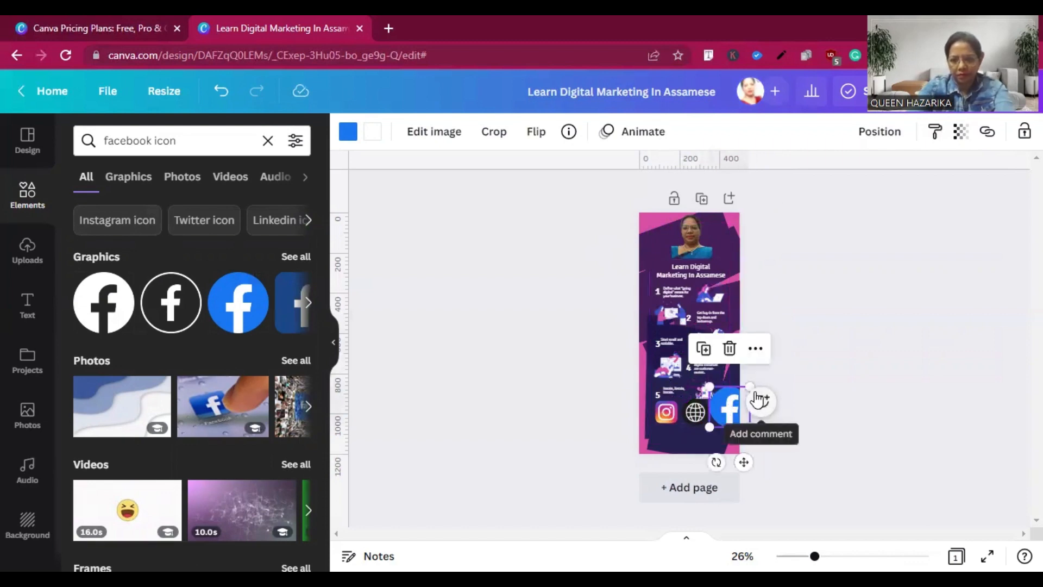
drag(750, 383, 723, 413)
click(664, 437)
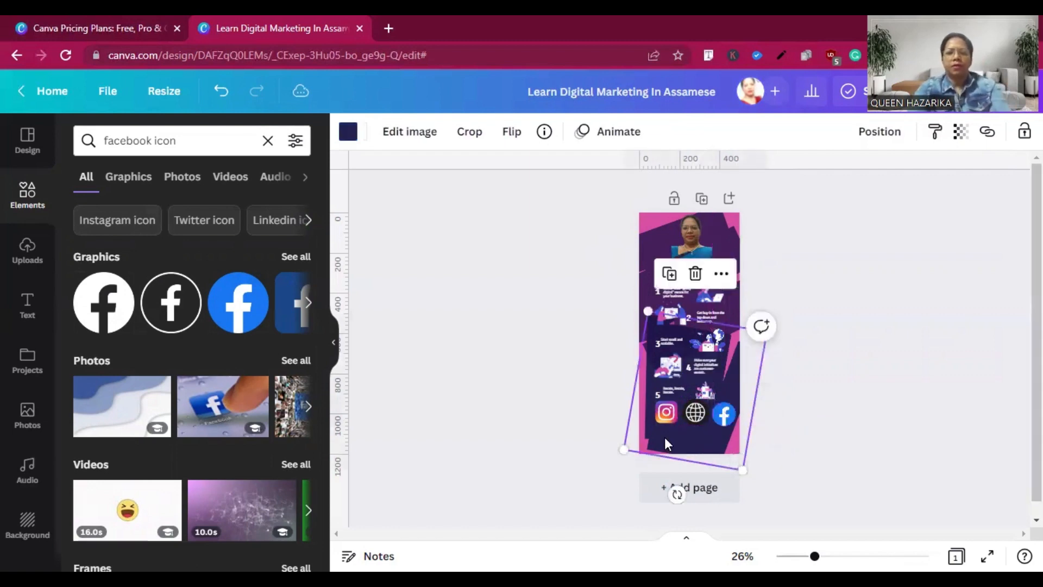
click(654, 221)
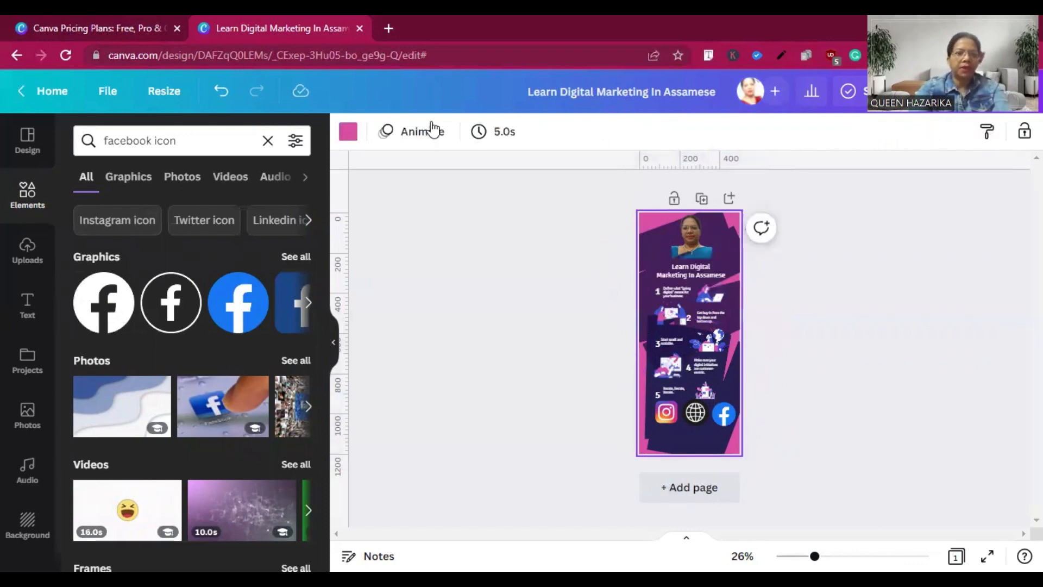
Search the elements for "youtube icon", insert the red play-button graphic and place it at badge size below the Instagram icon.
click(153, 142)
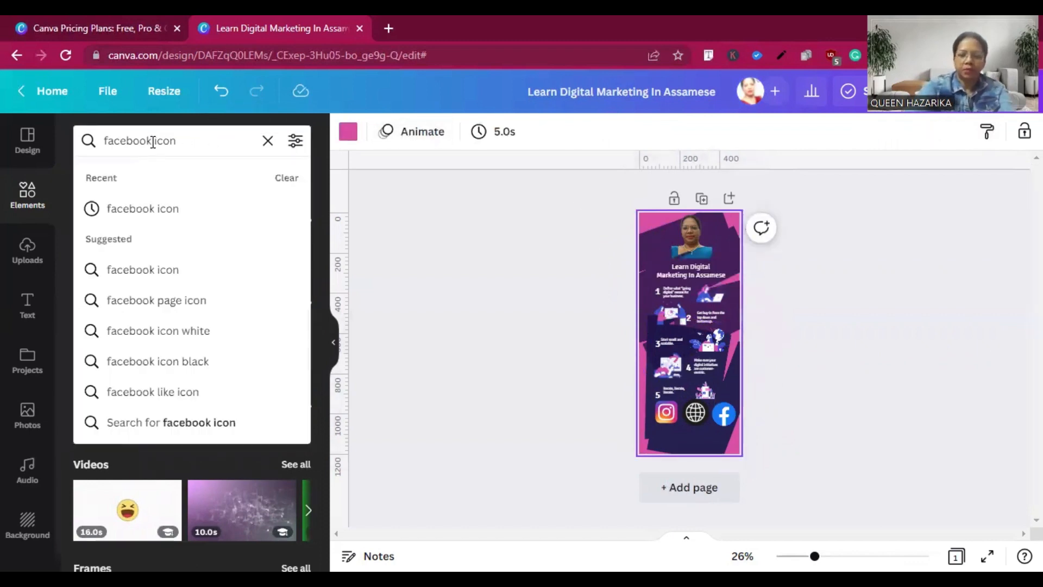
key(BackSpace)
key(BackSpace)
key(BackSpace)
key(BackSpace)
key(BackSpace)
key(BackSpace)
key(BackSpace)
key(BackSpace)
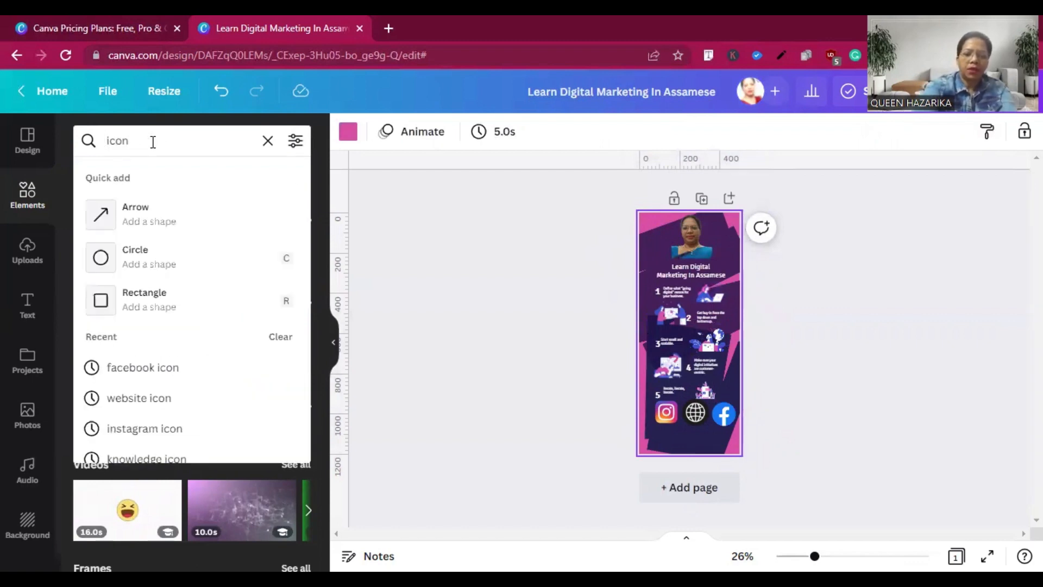
text(youtu)
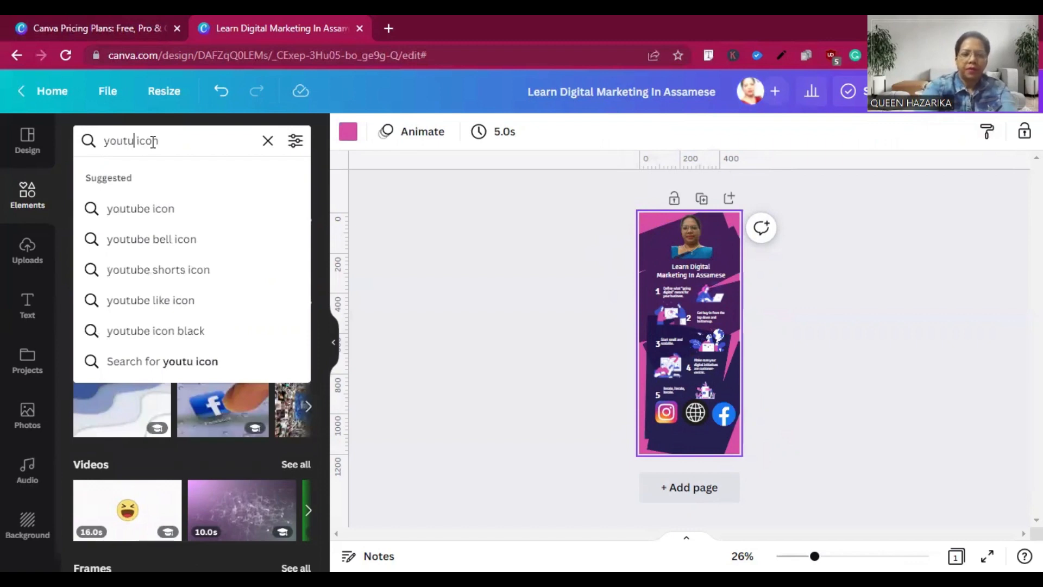
click(146, 212)
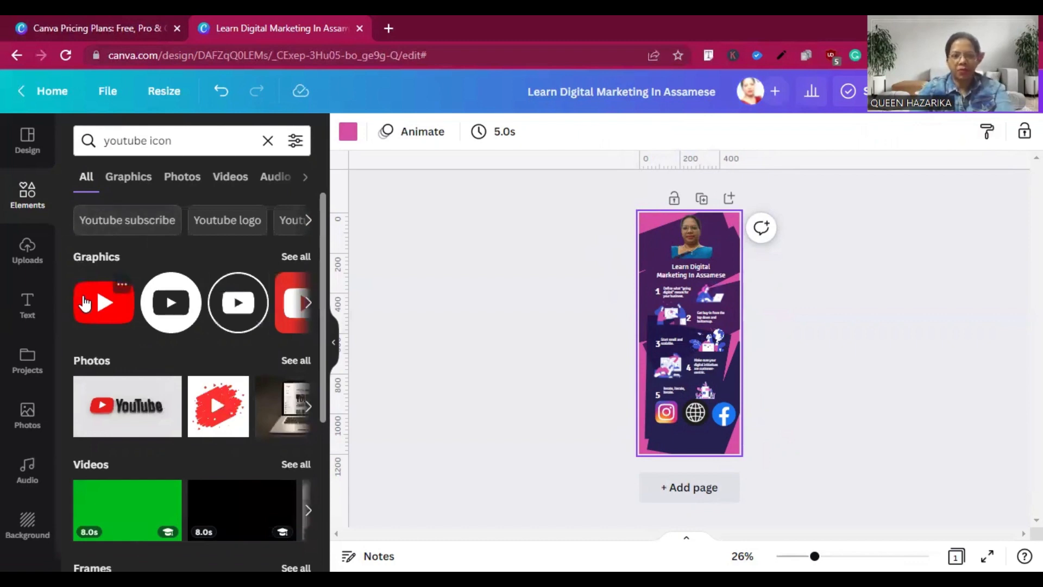
click(85, 303)
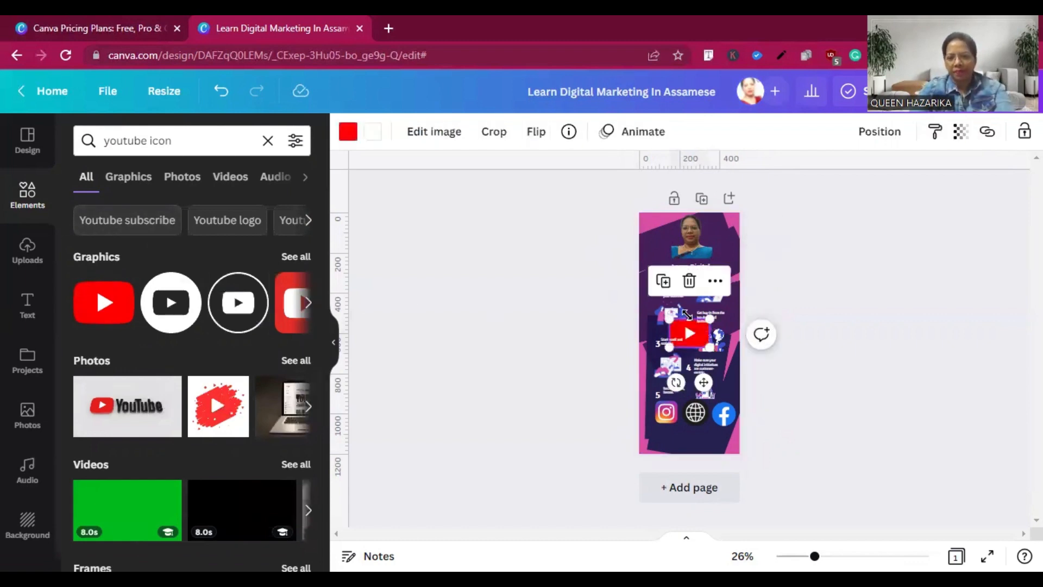
drag(688, 336, 674, 438)
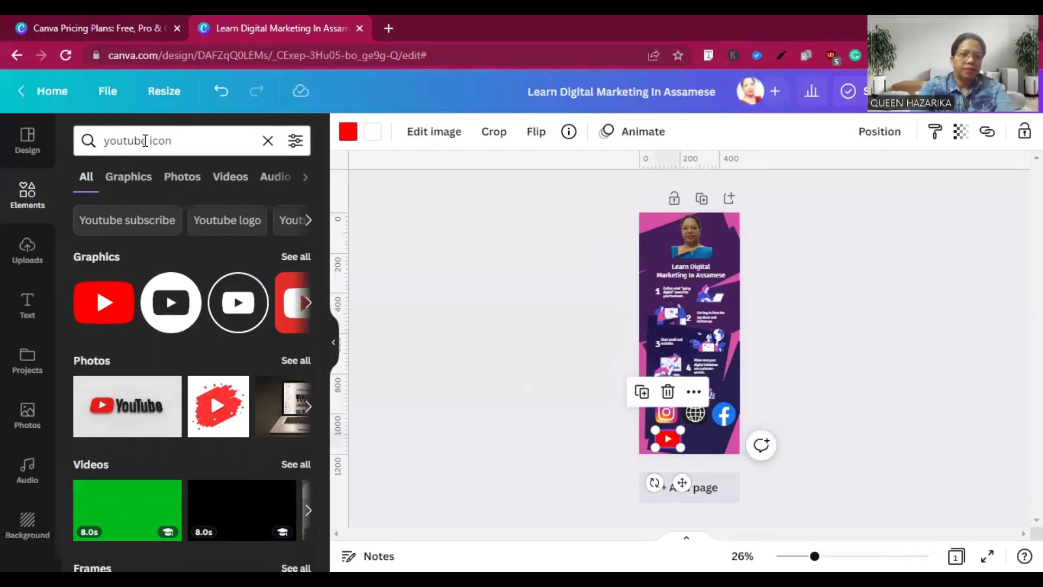
Search the elements for "twitter icon" and insert the blue circular Twitter graphic into the infographic.
click(145, 141)
key(BackSpace)
key(BackSpace)
key(BackSpace)
key(BackSpace)
key(BackSpace)
key(BackSpace)
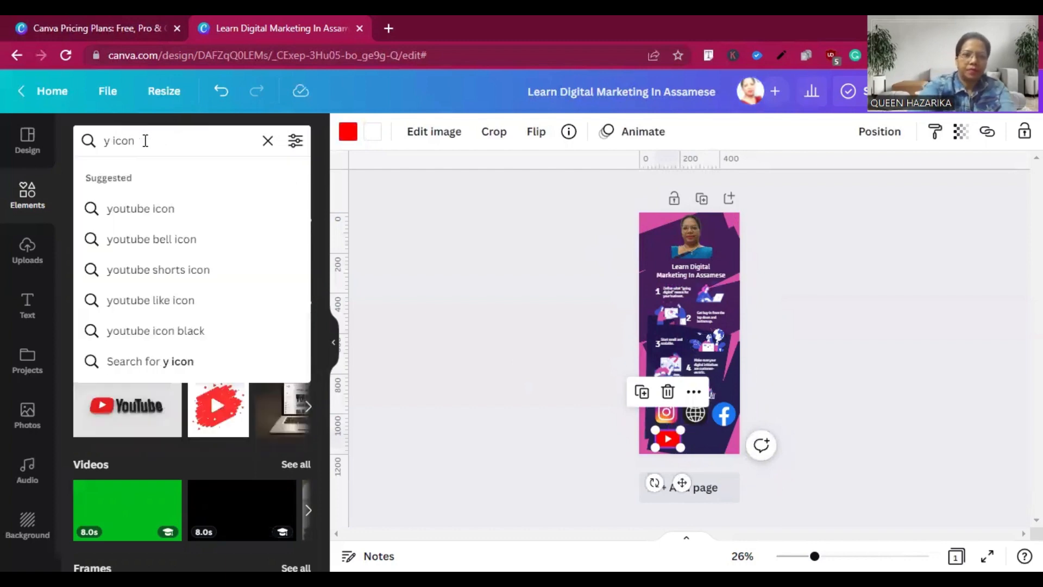
key(BackSpace)
text(t)
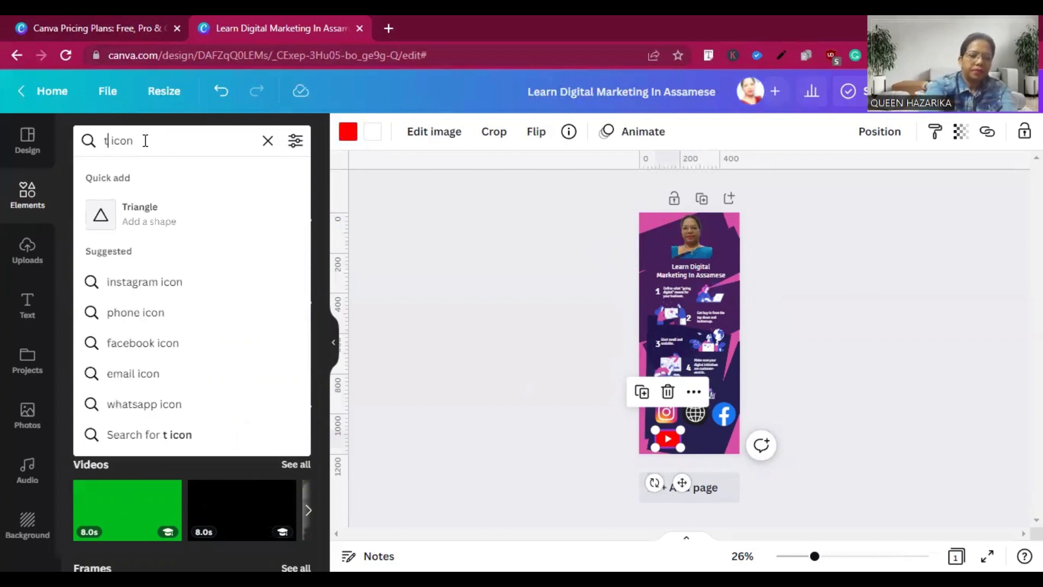
text(witter)
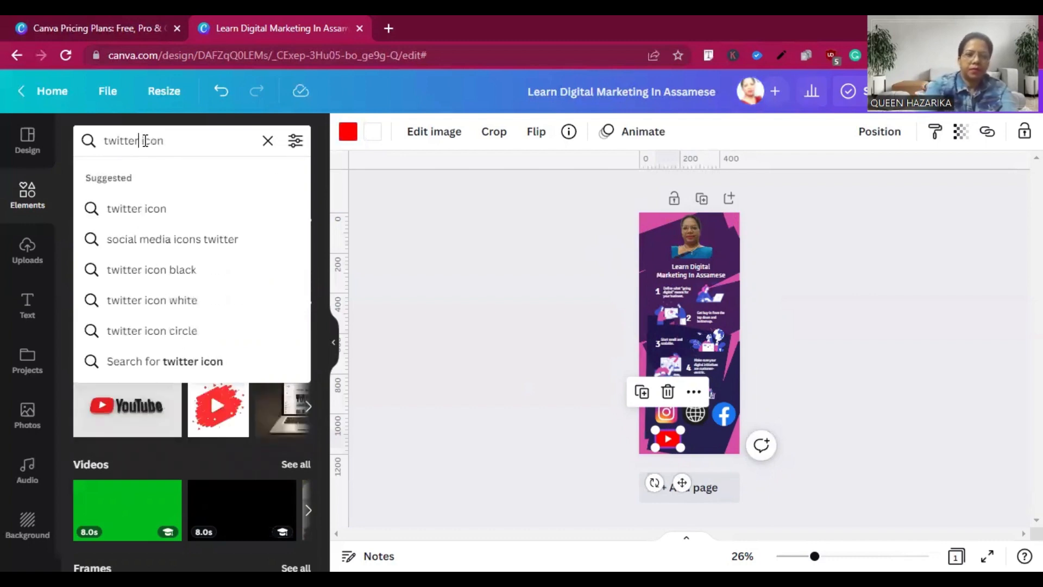
click(121, 208)
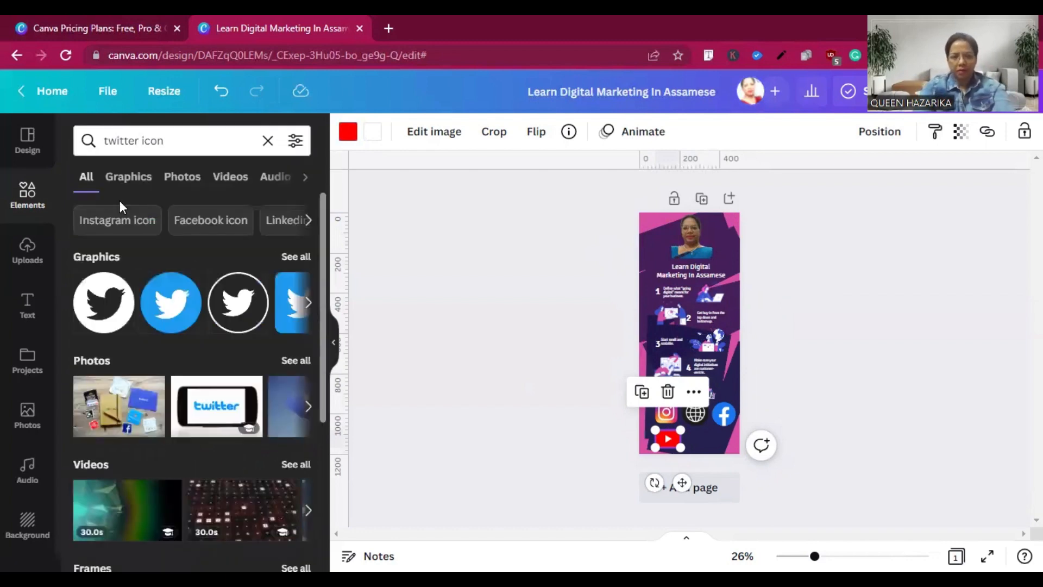
click(193, 309)
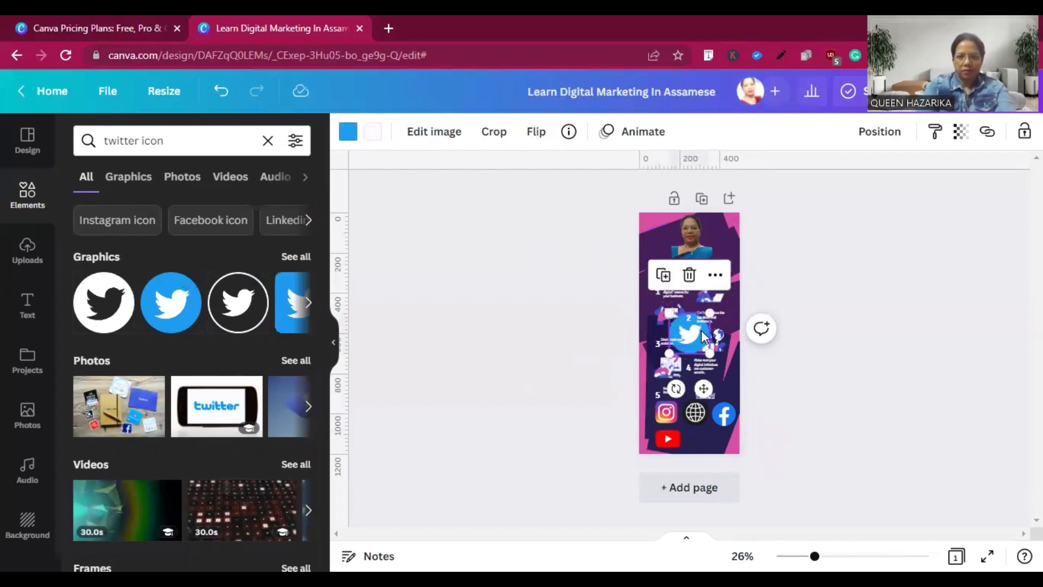
Arrange the Twitter graphic at badge size beside the YouTube icon, centring the pair beneath the upper icon row.
drag(696, 328, 681, 439)
click(774, 413)
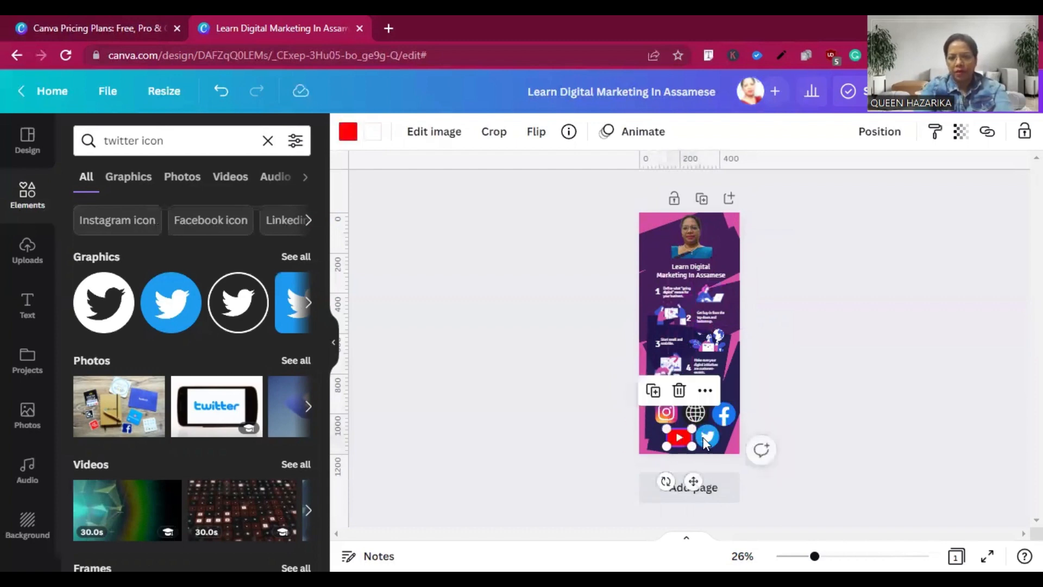
click(778, 384)
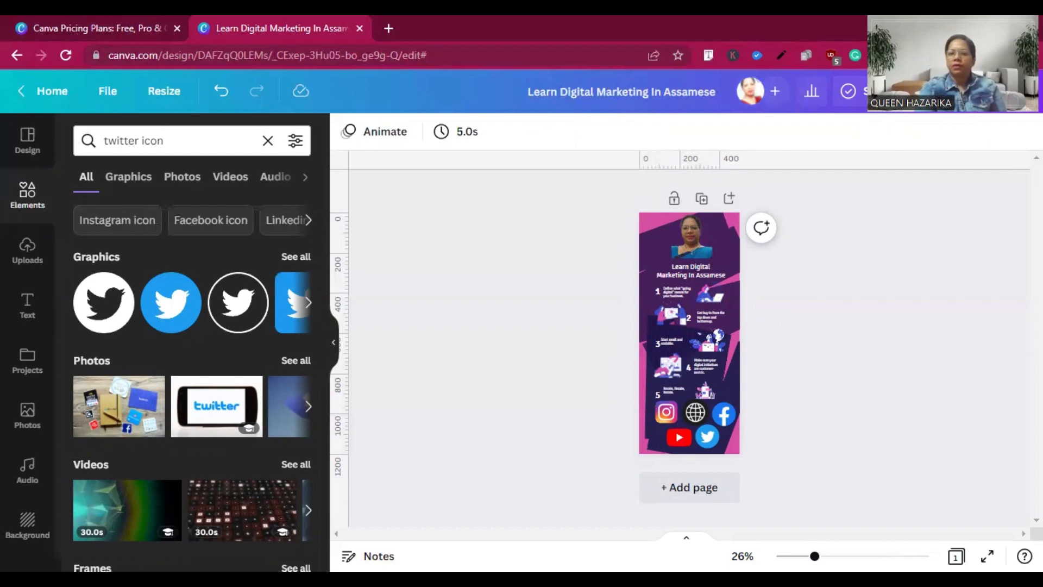
Download the infographic as a PDF Standard file.
click(1003, 92)
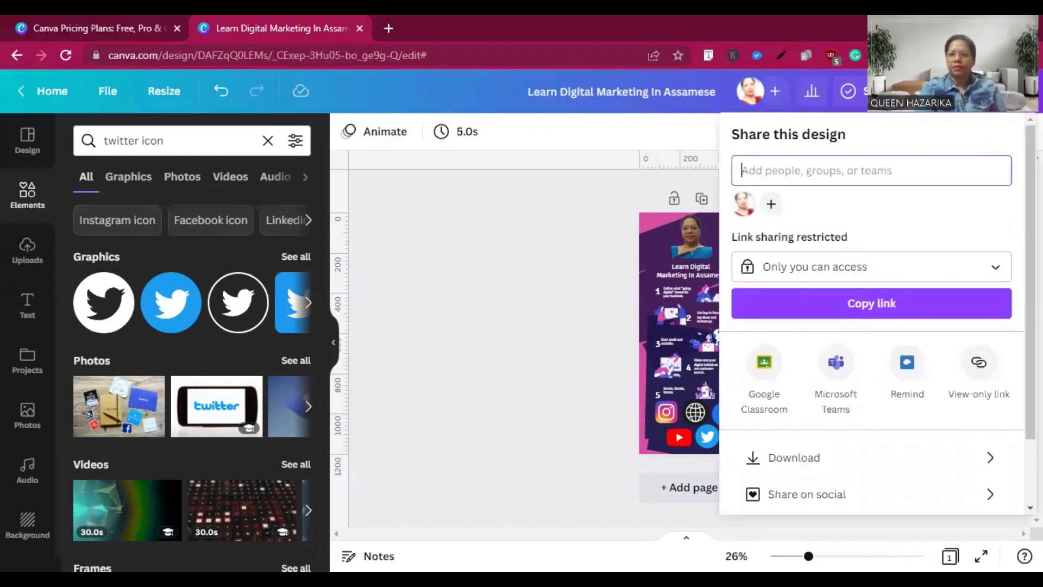
click(778, 463)
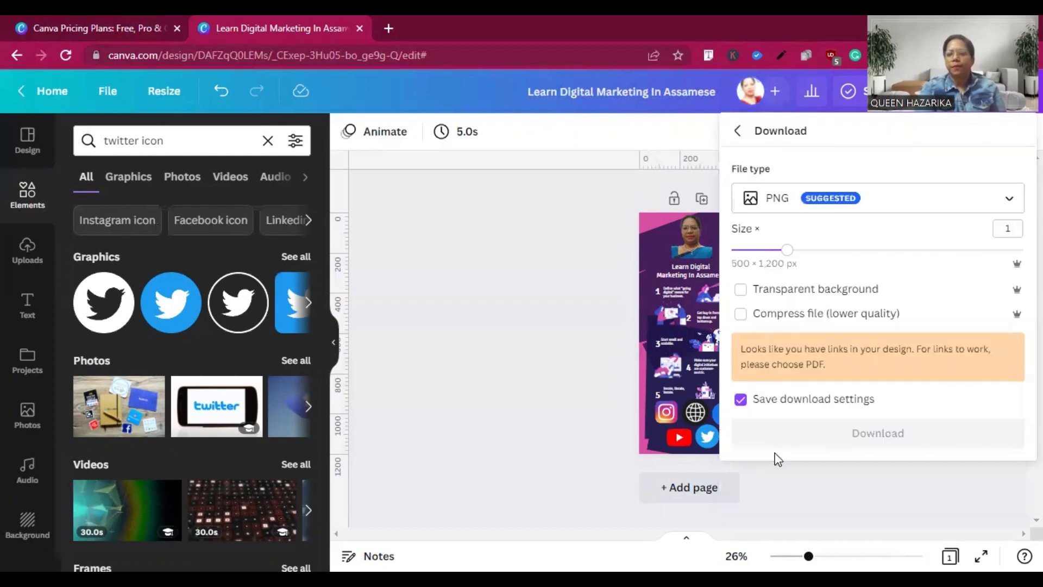
click(1014, 204)
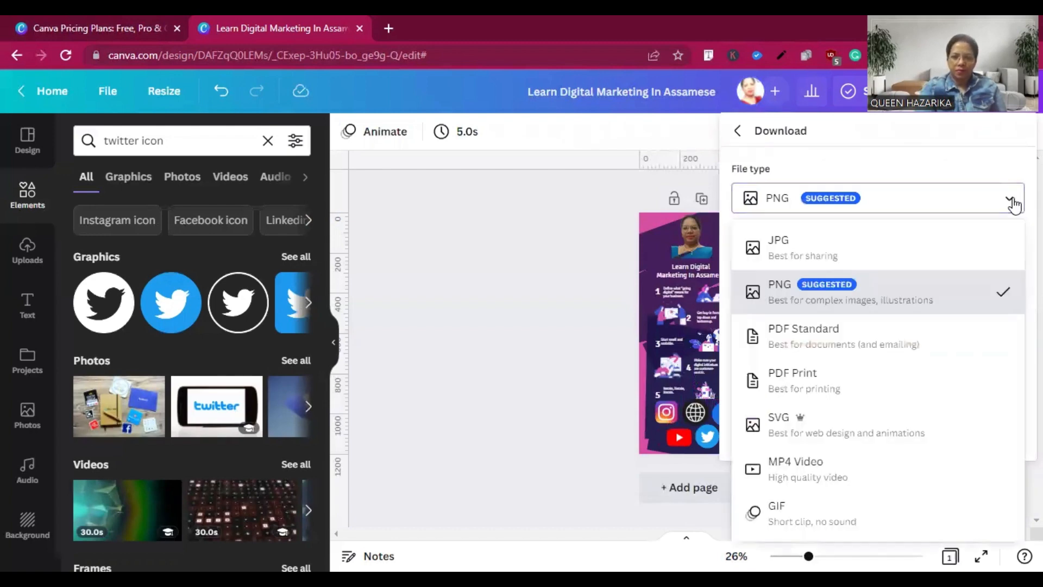
click(832, 345)
click(823, 315)
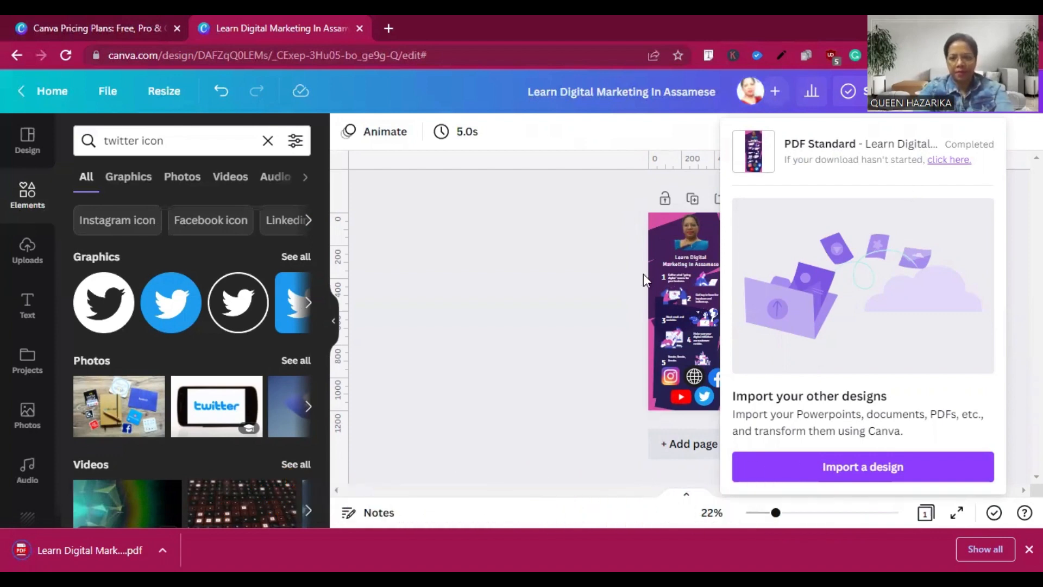
click(542, 289)
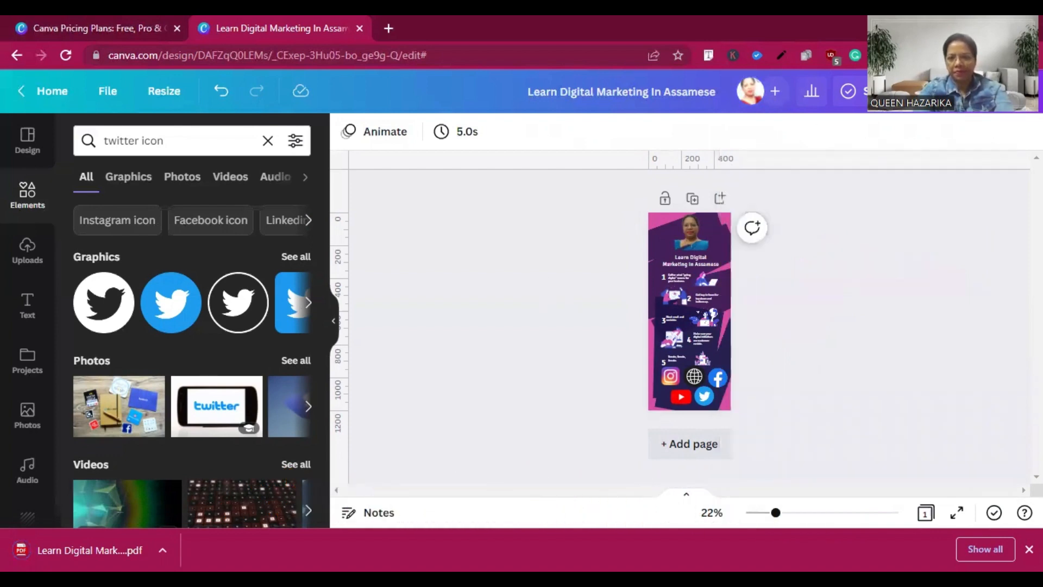